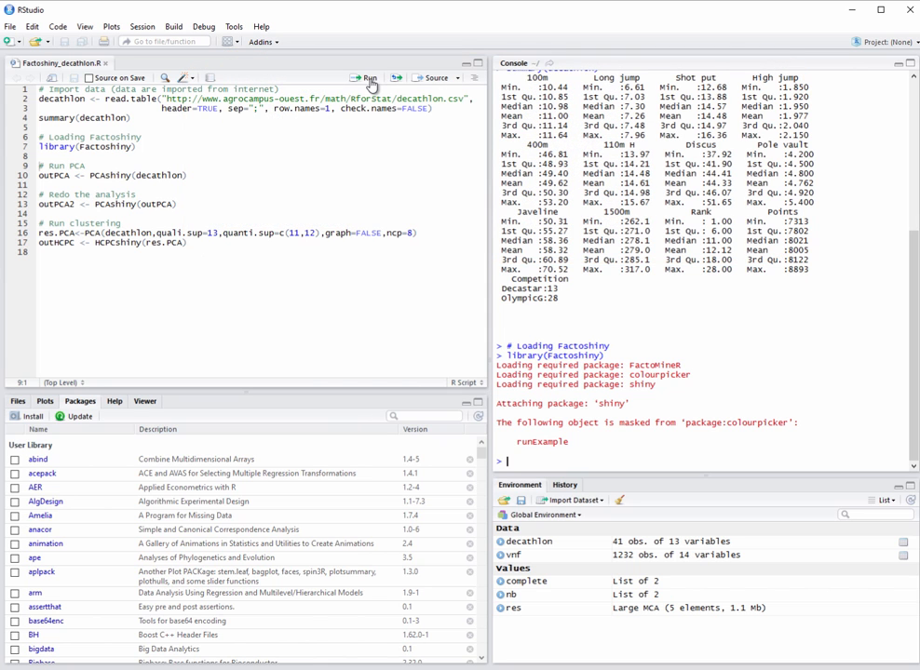
# Step: Run the script line outPCA <- PCAshiny(decathlon) to launch the interactive PCA on the decathlon dataset
pyautogui.click(369, 78)
pyautogui.click(369, 79)
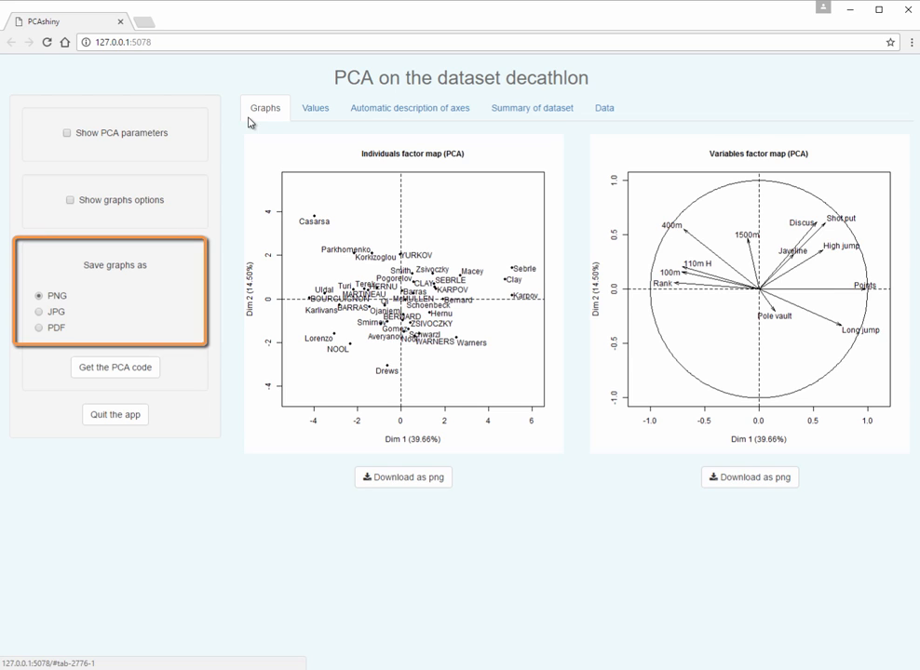
# Step: Set Rank and Points as supplementary quantitative variables and Competition as a supplementary categorical variable in the PCA parameters
pyautogui.click(67, 135)
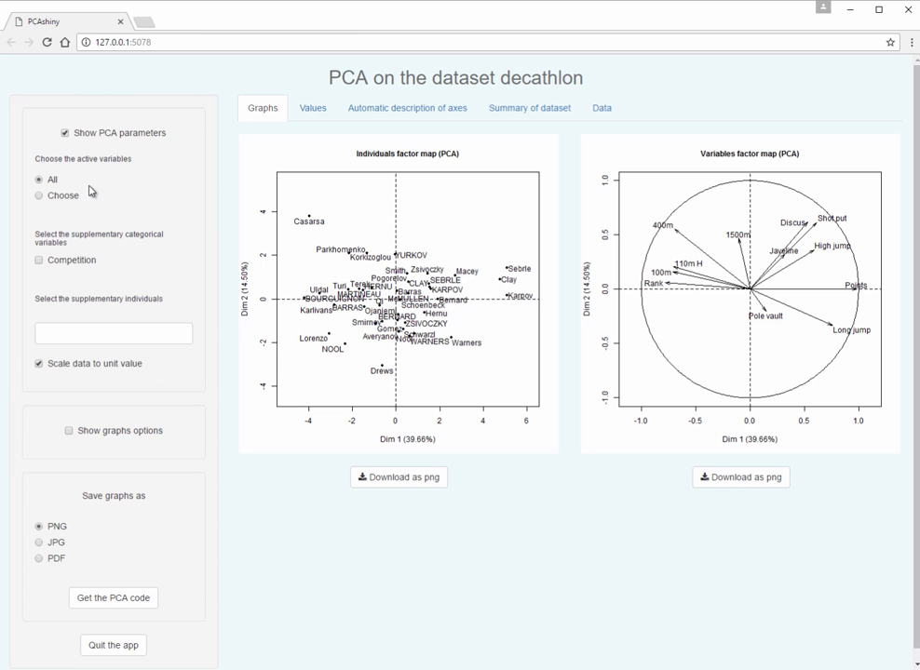
pyautogui.click(71, 196)
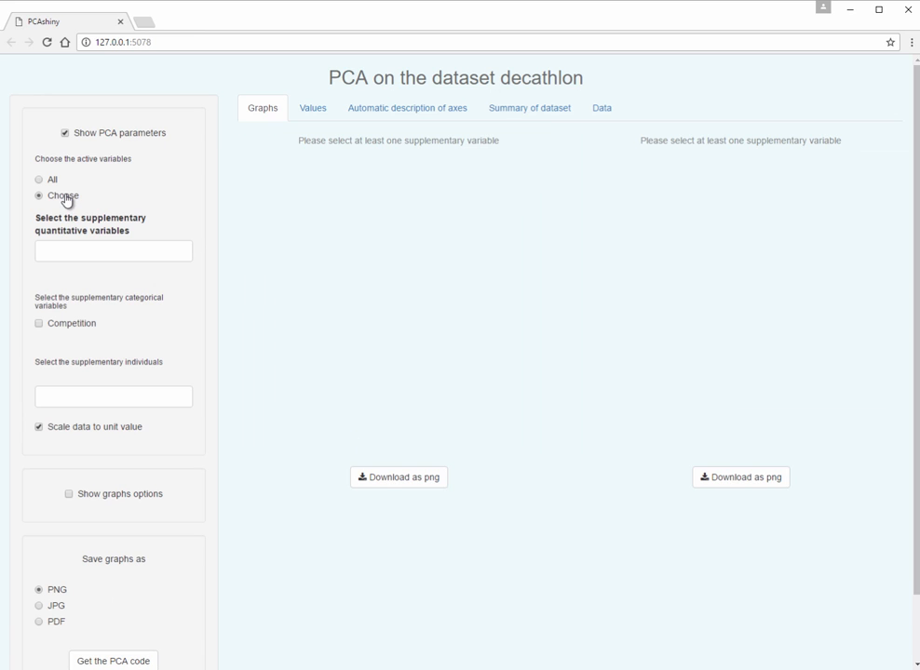
pyautogui.click(71, 248)
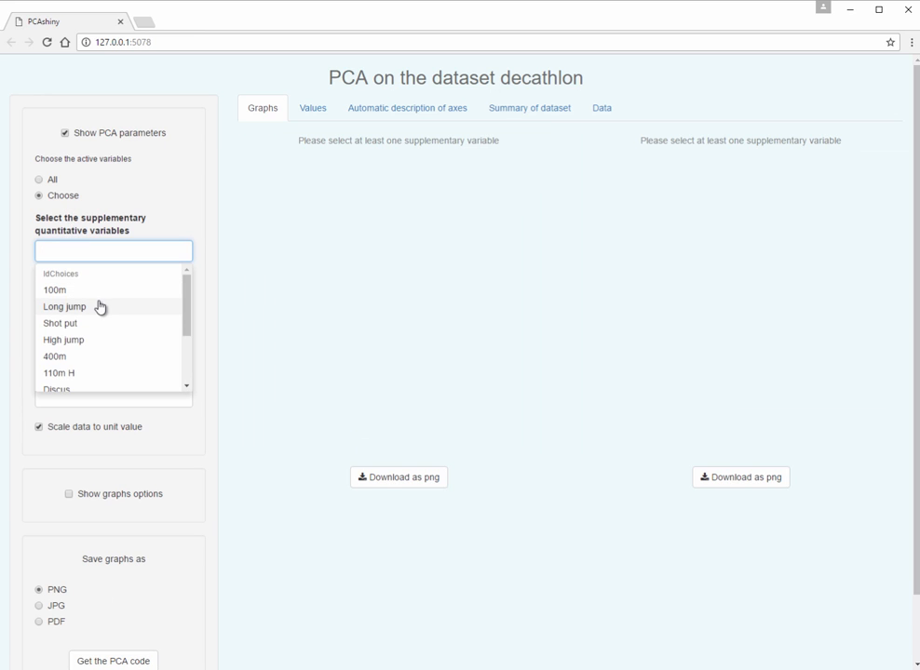
pyautogui.scroll(-2, 99, 306)
pyautogui.scroll(-2, 102, 308)
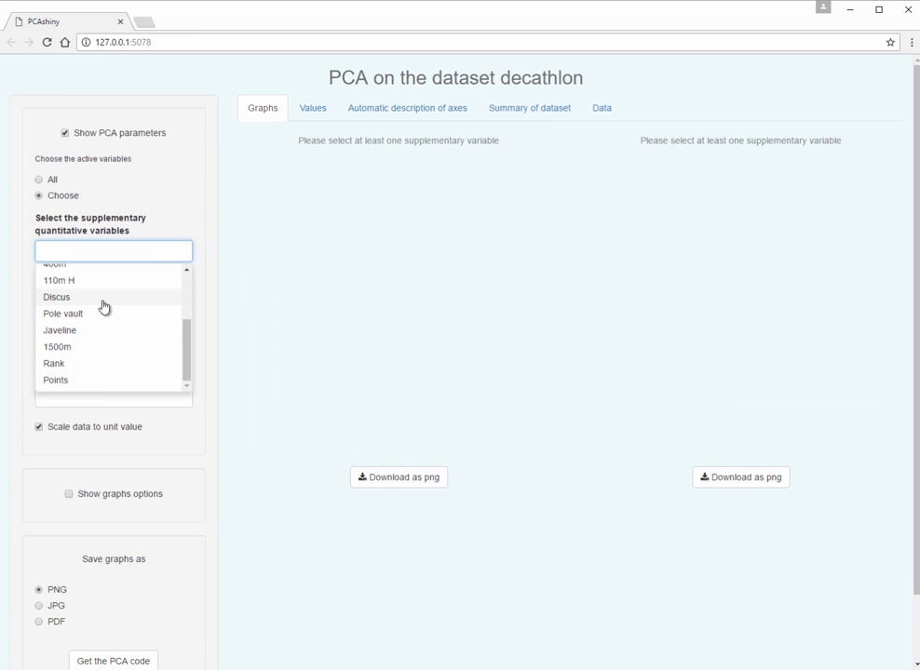
pyautogui.click(91, 363)
pyautogui.scroll(-1, 92, 365)
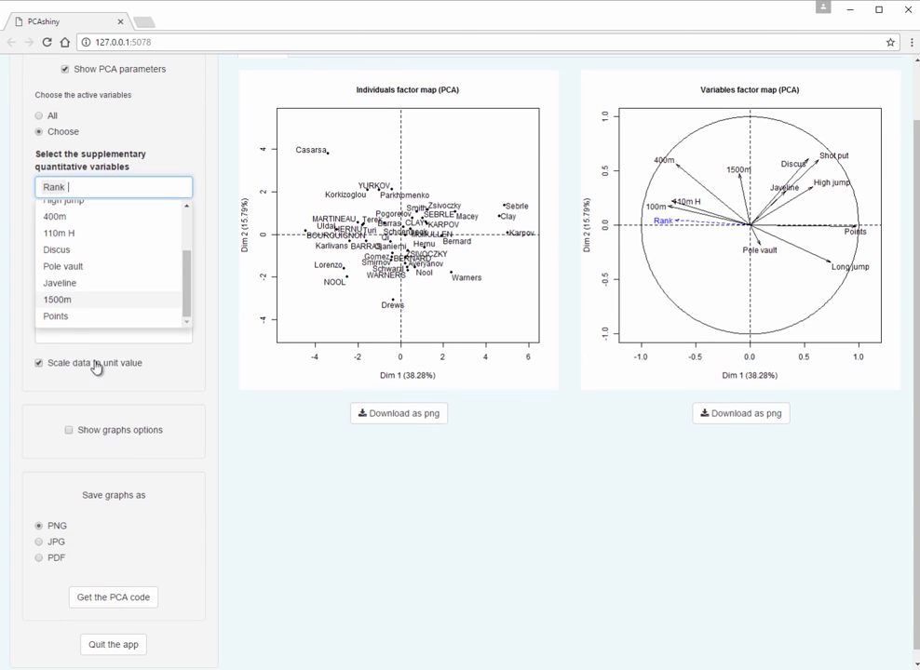
pyautogui.click(71, 319)
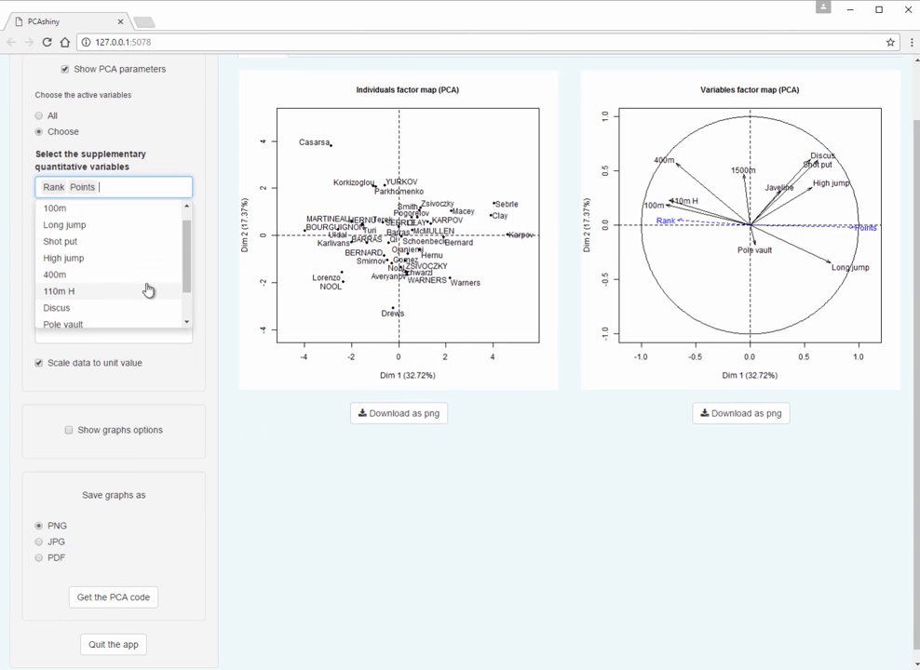
pyautogui.click(204, 298)
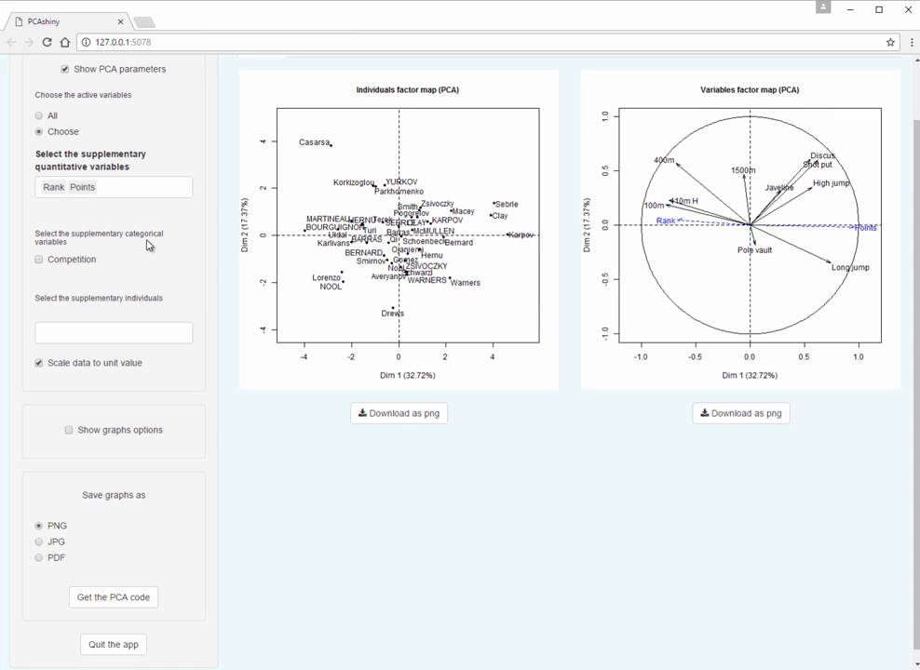
pyautogui.click(43, 264)
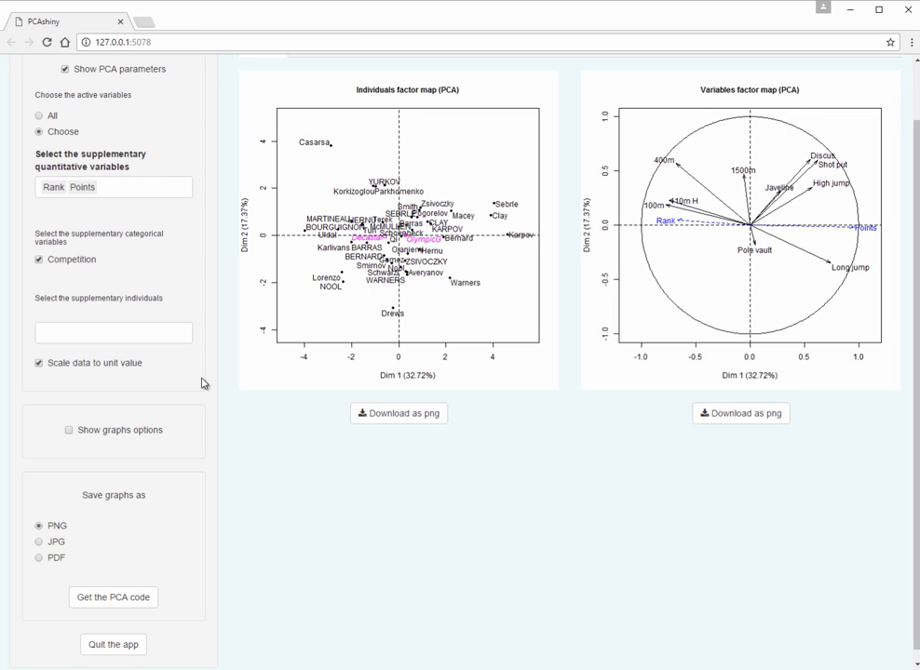
# Step: Show the graphs options and hide the PCA parameters
pyautogui.click(110, 431)
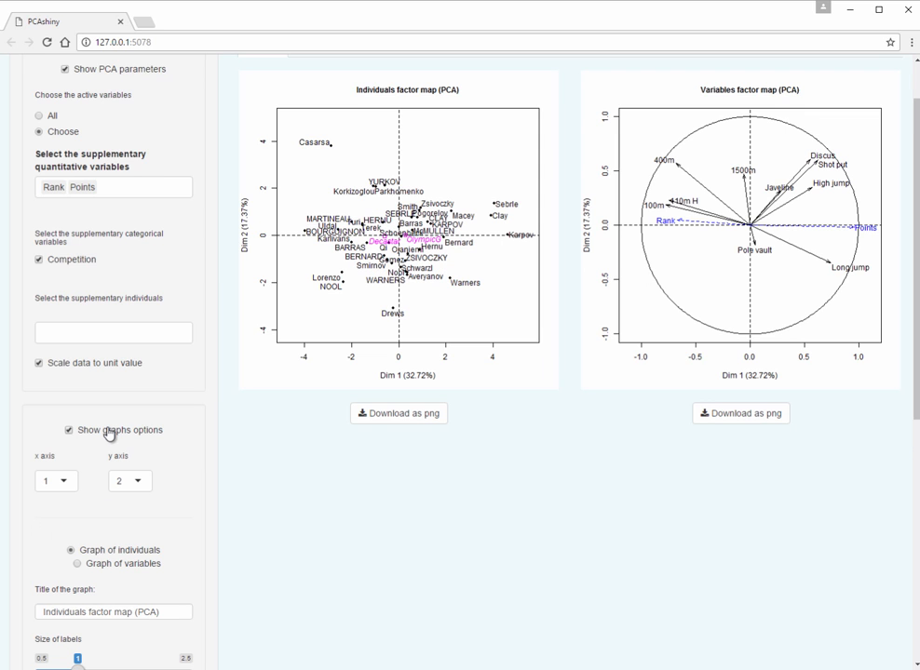
pyautogui.scroll(1, 108, 227)
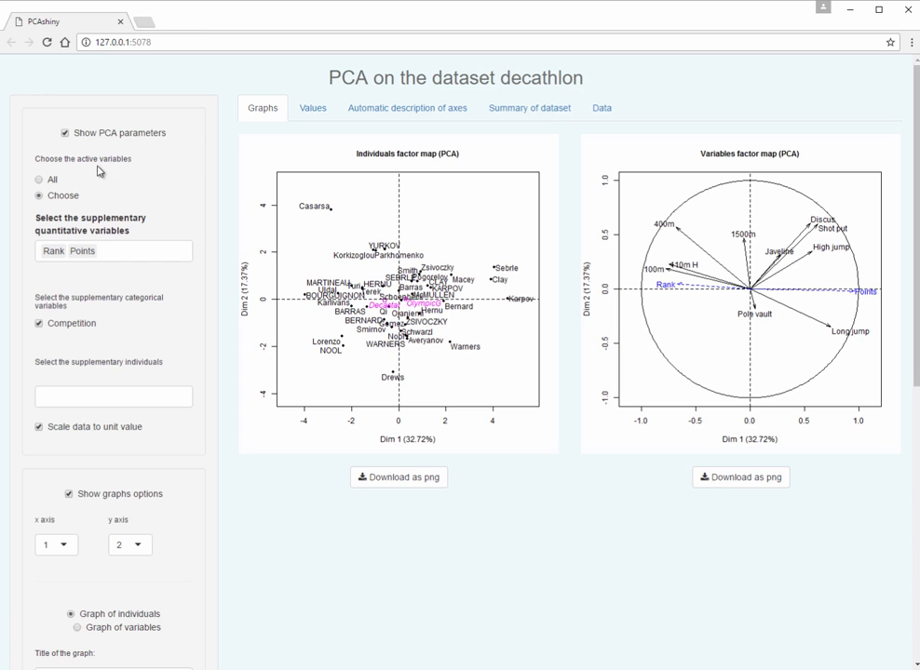
pyautogui.click(65, 134)
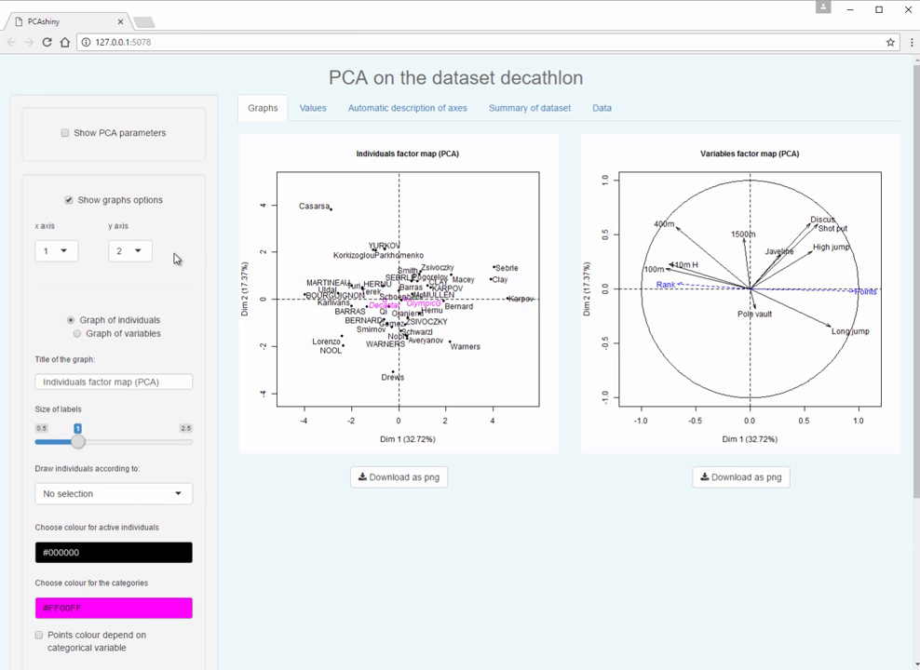
# Step: Plot dimension 3 on the x axis and dimension 4 on the y axis of the factor maps
pyautogui.click(56, 251)
pyautogui.click(58, 308)
pyautogui.click(136, 252)
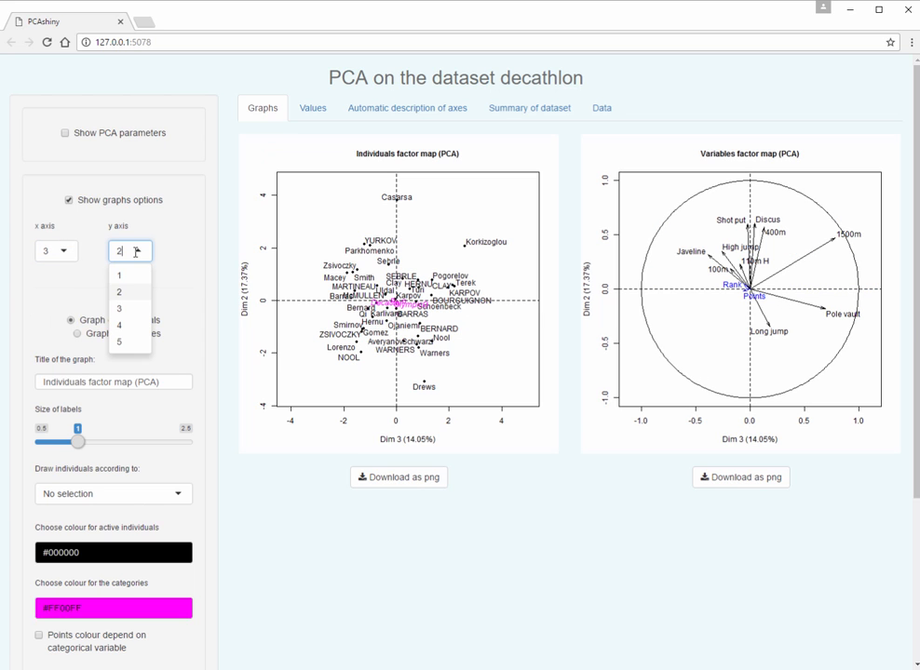
pyautogui.click(121, 325)
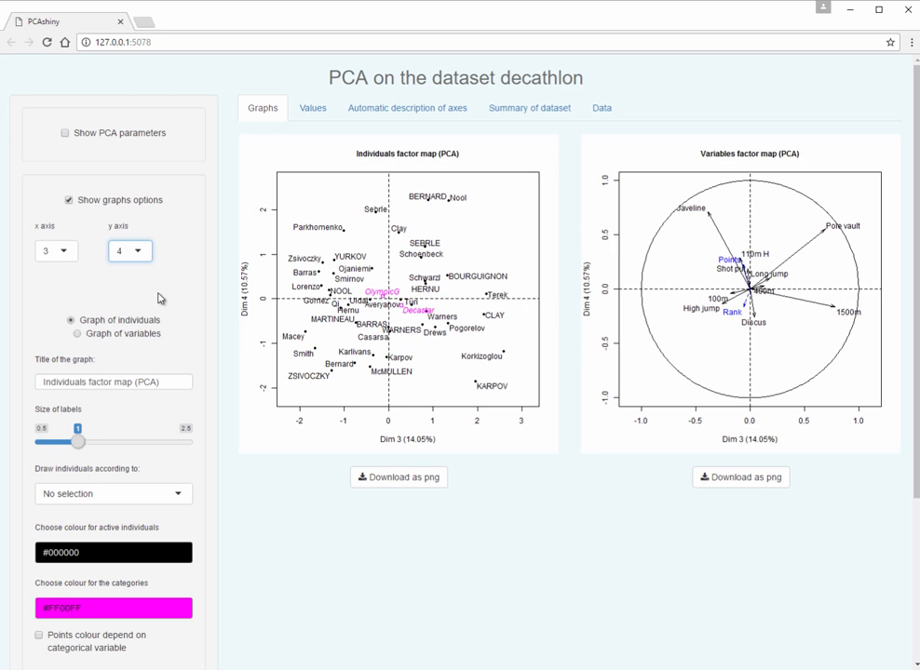
# Step: Return the factor maps to dimension 1 on the x axis and dimension 2 on the y axis
pyautogui.click(67, 257)
pyautogui.click(65, 275)
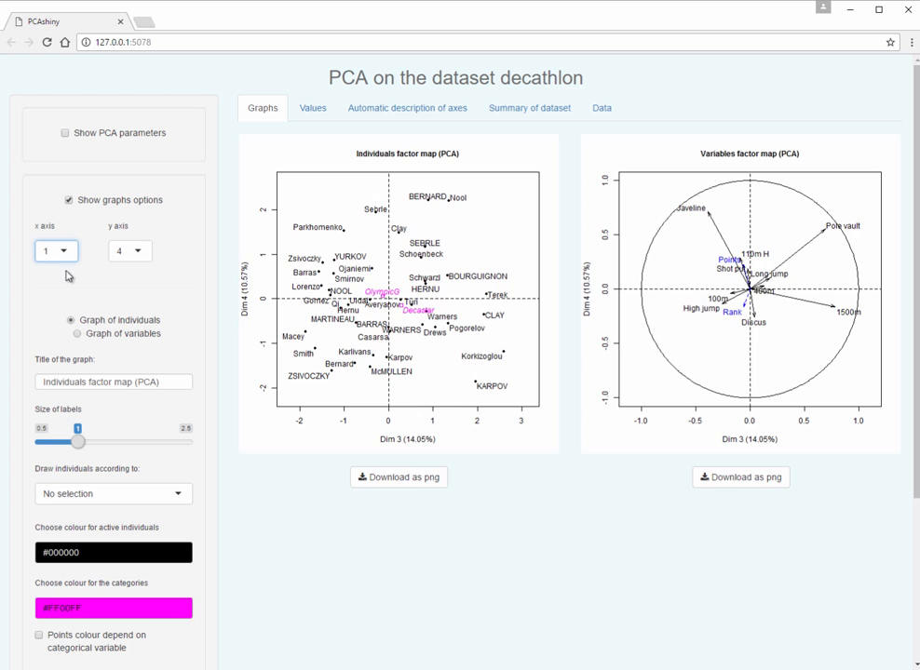
pyautogui.click(128, 250)
pyautogui.click(132, 290)
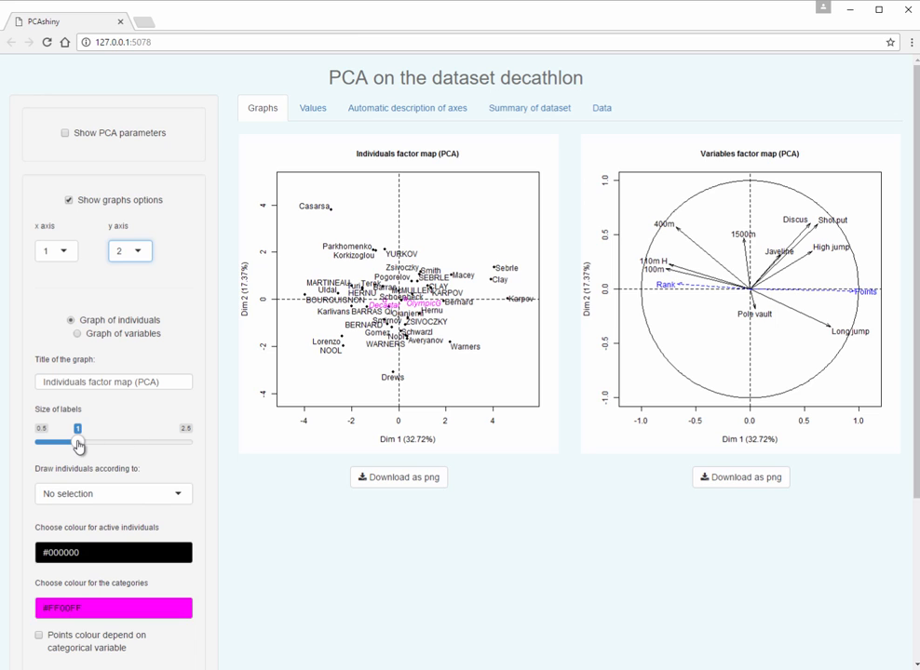
# Step: Set the individuals graph's label size to 0.8 and draw individuals according to cos2 with a threshold of 0.7
pyautogui.moveTo(79, 446); pyautogui.dragTo(65, 449)
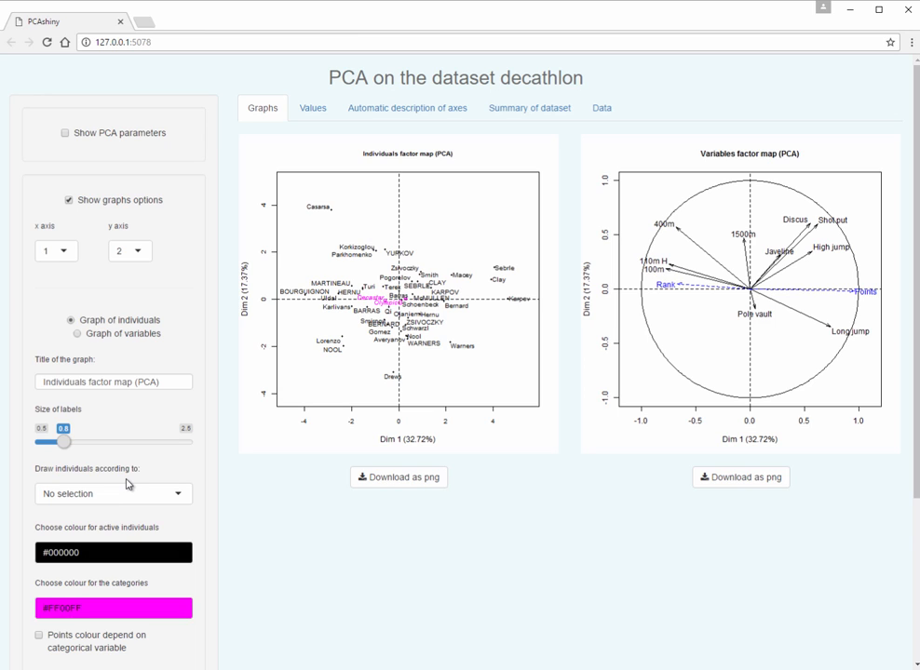
pyautogui.click(180, 494)
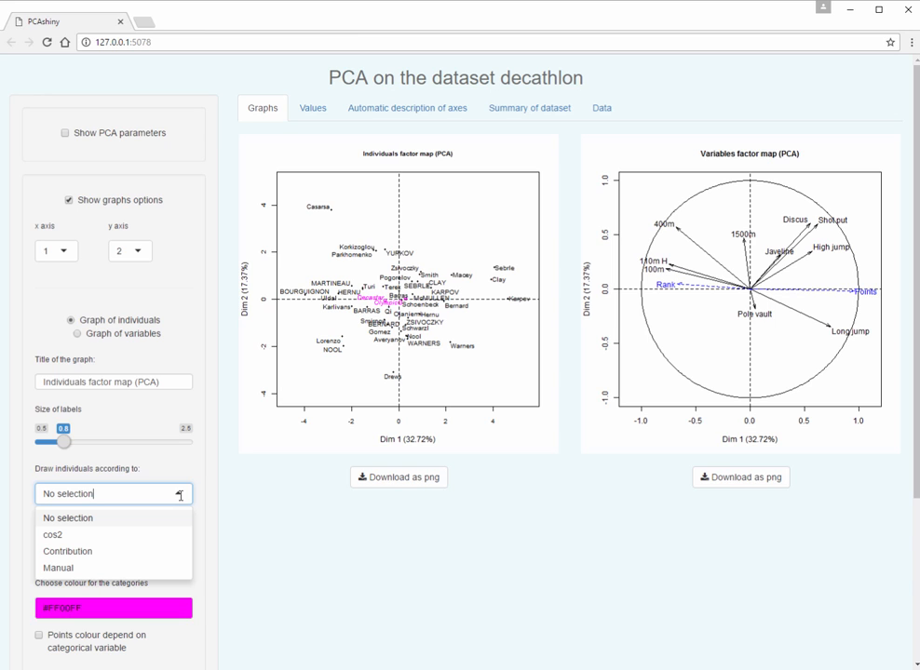
pyautogui.click(135, 537)
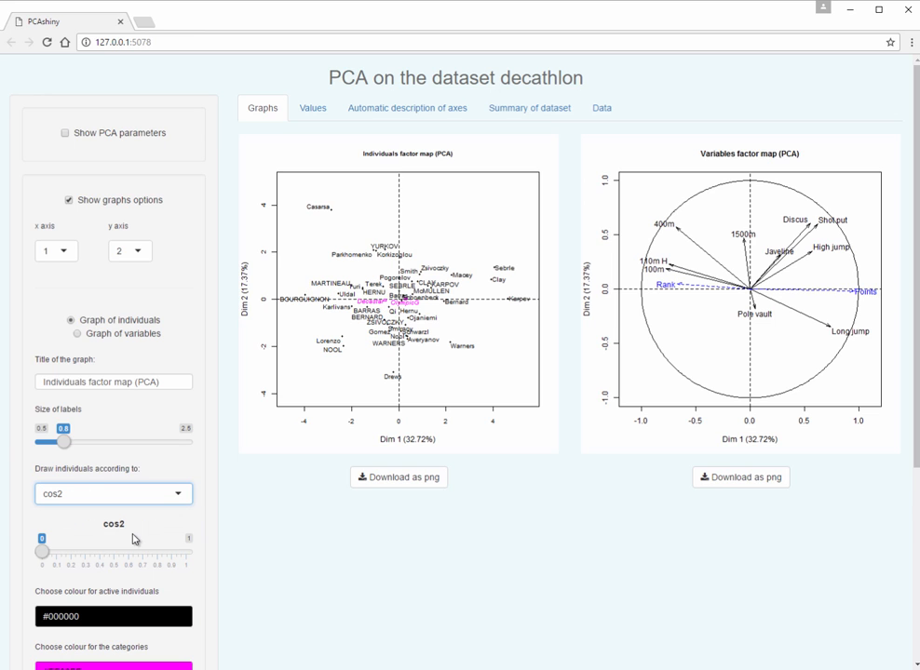
pyautogui.moveTo(89, 560); pyautogui.dragTo(136, 563)
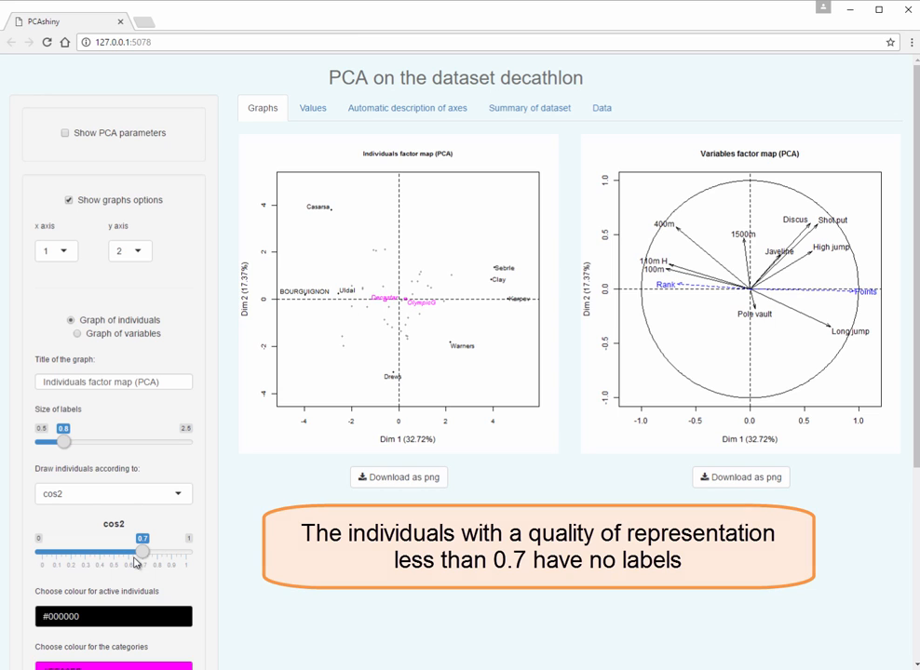
# Step: Switch the drawing of individuals to Manual and select Clay and Karpov as the labelled individuals
pyautogui.click(182, 497)
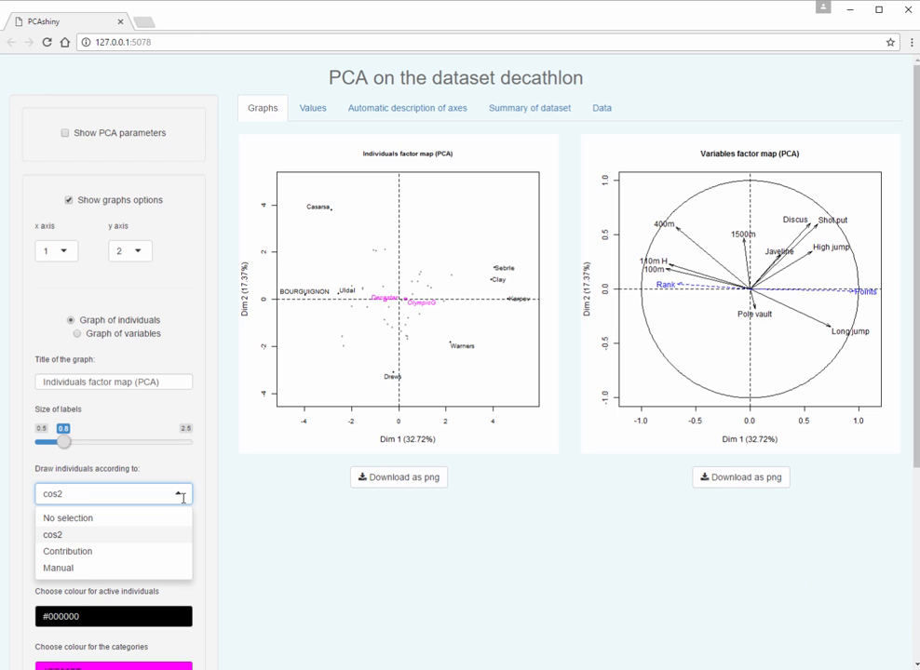
pyautogui.click(121, 569)
pyautogui.click(123, 548)
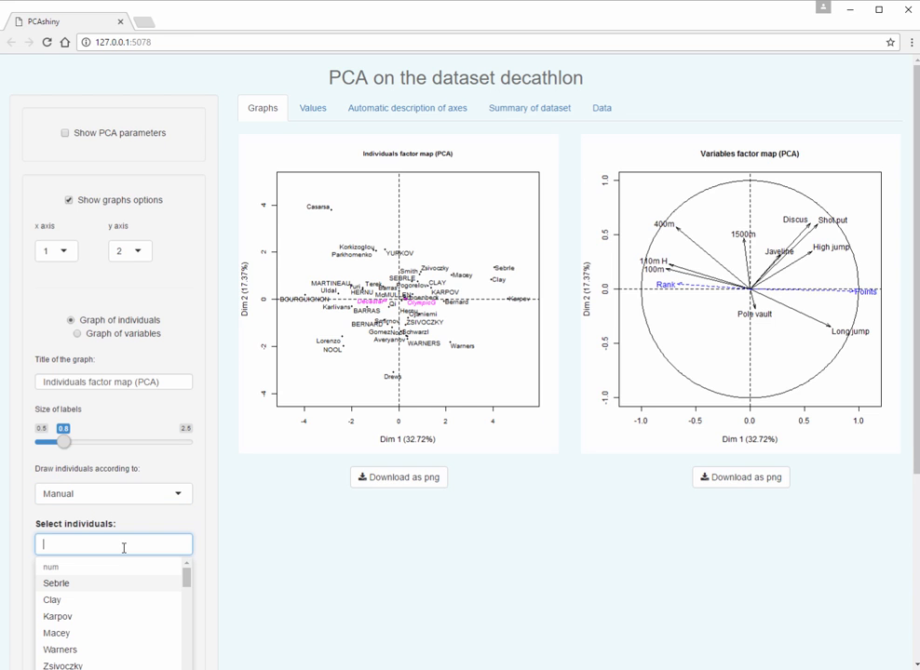
pyautogui.click(95, 600)
pyautogui.click(95, 600)
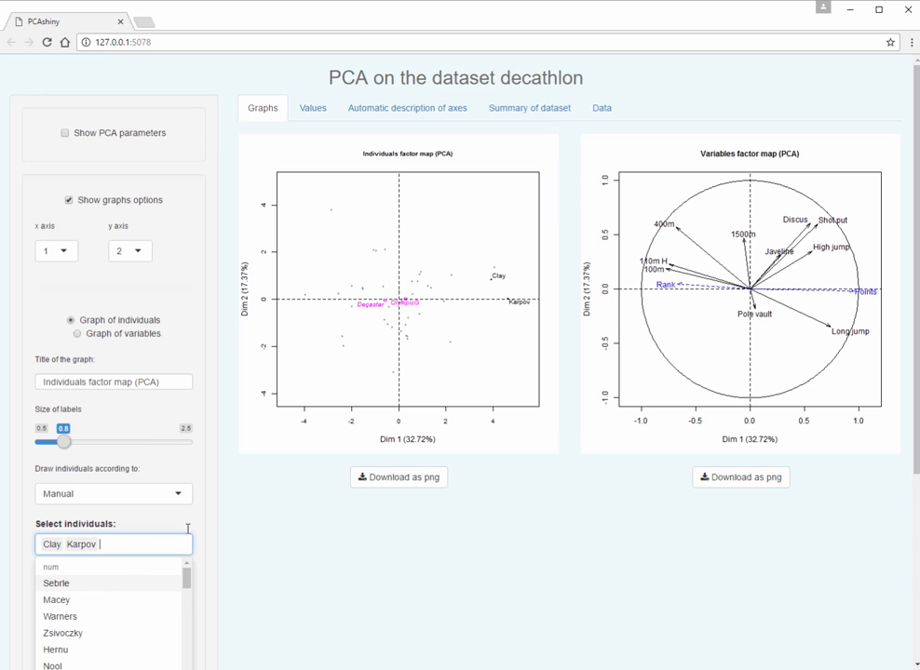
pyautogui.click(203, 553)
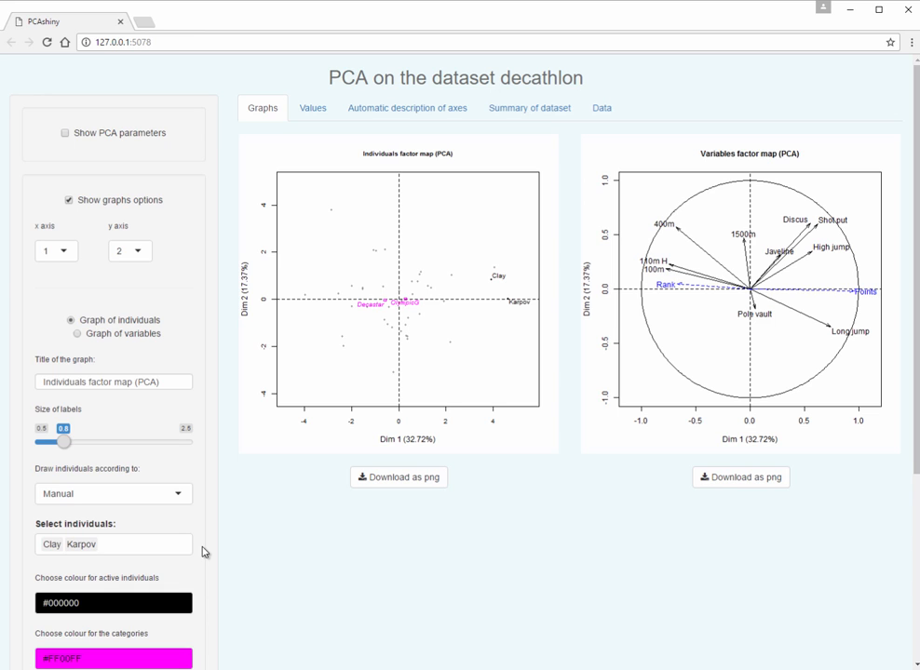
# Step: Draw individuals according to Contribution, with the number of most contributive individuals set to 15
pyautogui.click(175, 497)
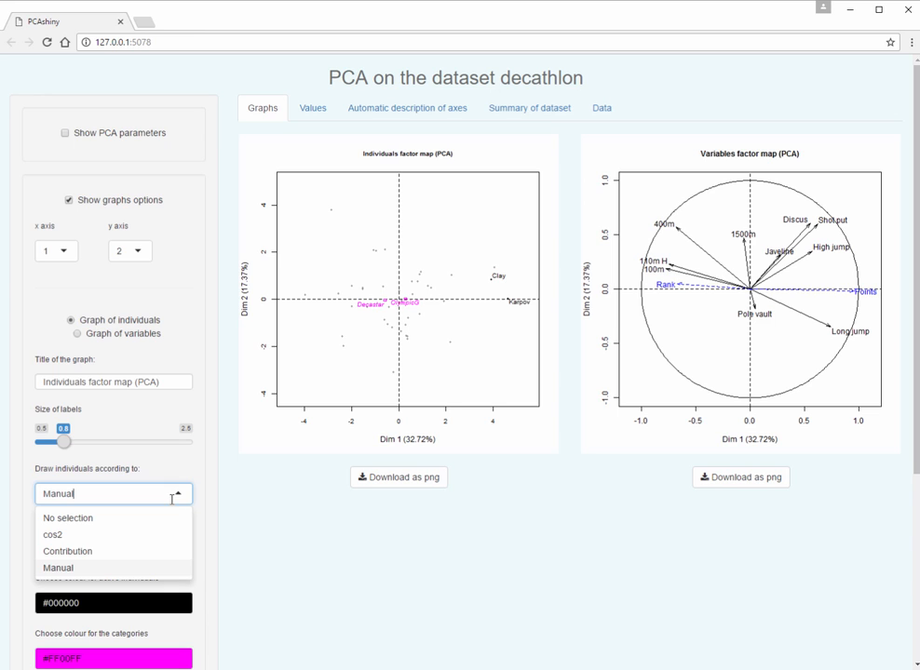
pyautogui.click(134, 553)
pyautogui.moveTo(184, 568); pyautogui.dragTo(90, 571)
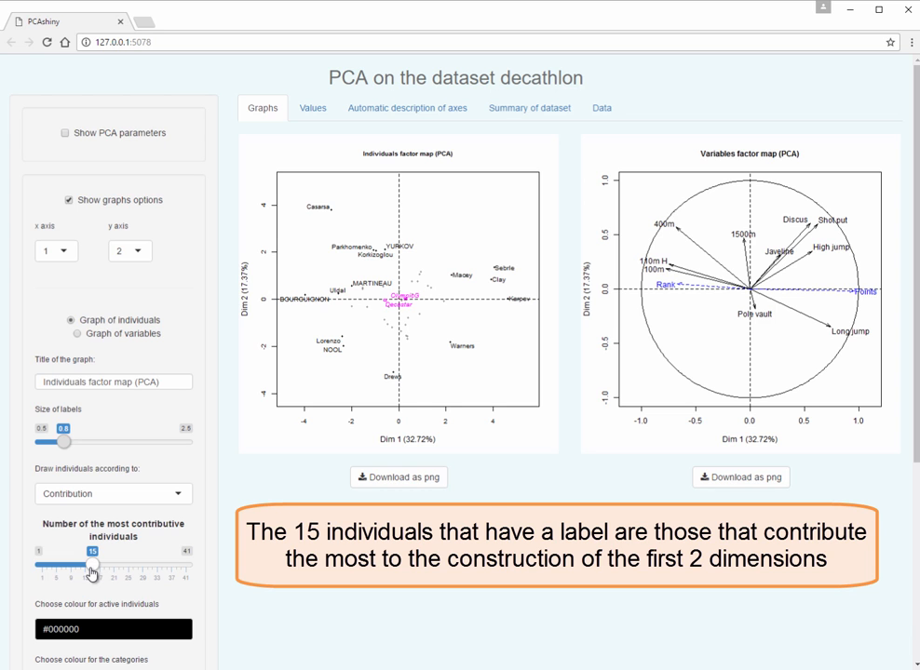
# Step: Make the points' colour depend on the categorical variable and draw confidence ellipses around the categories
pyautogui.scroll(-3, 168, 551)
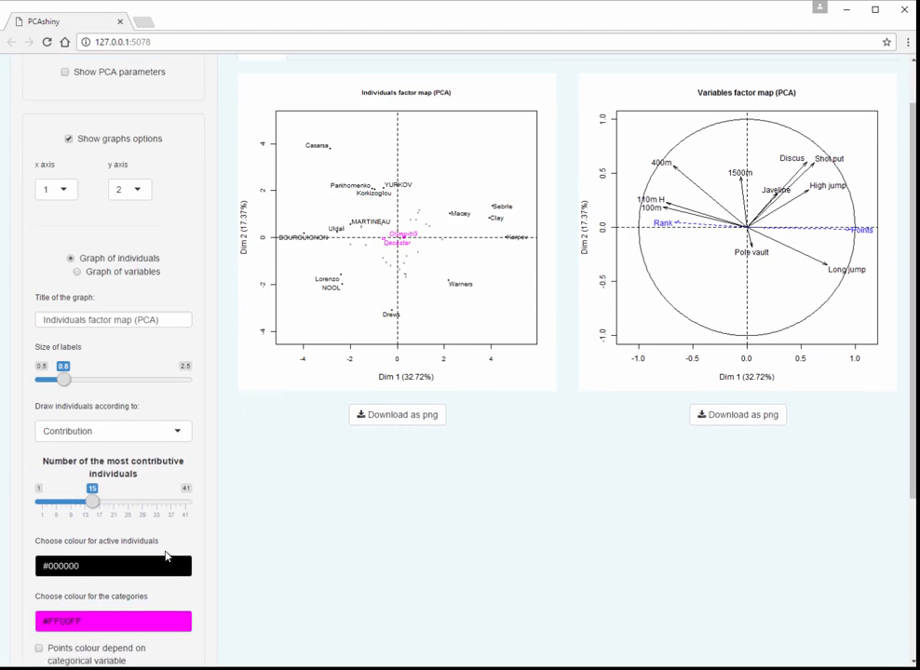
pyautogui.scroll(-2, 167, 552)
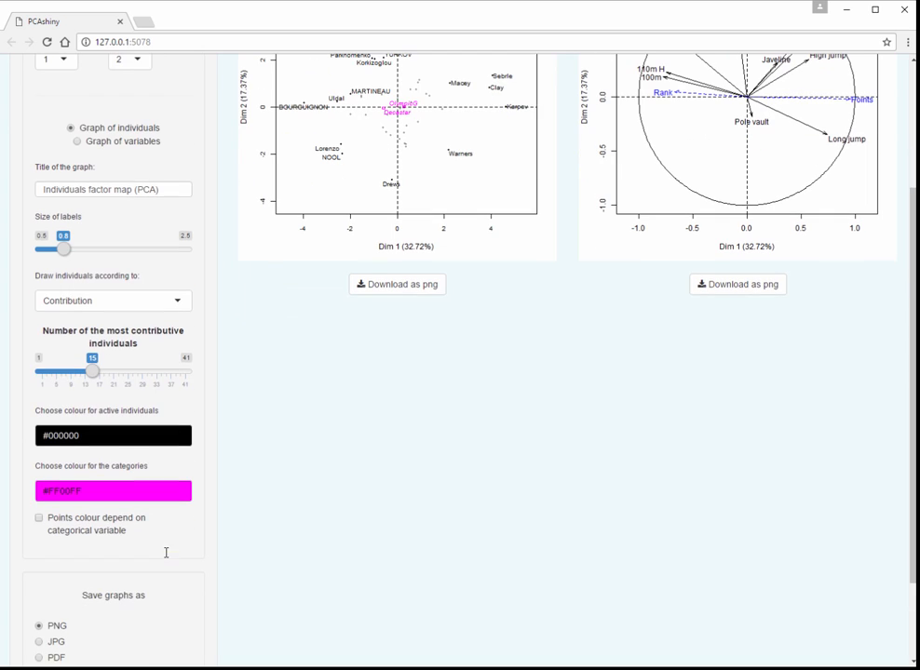
pyautogui.click(102, 527)
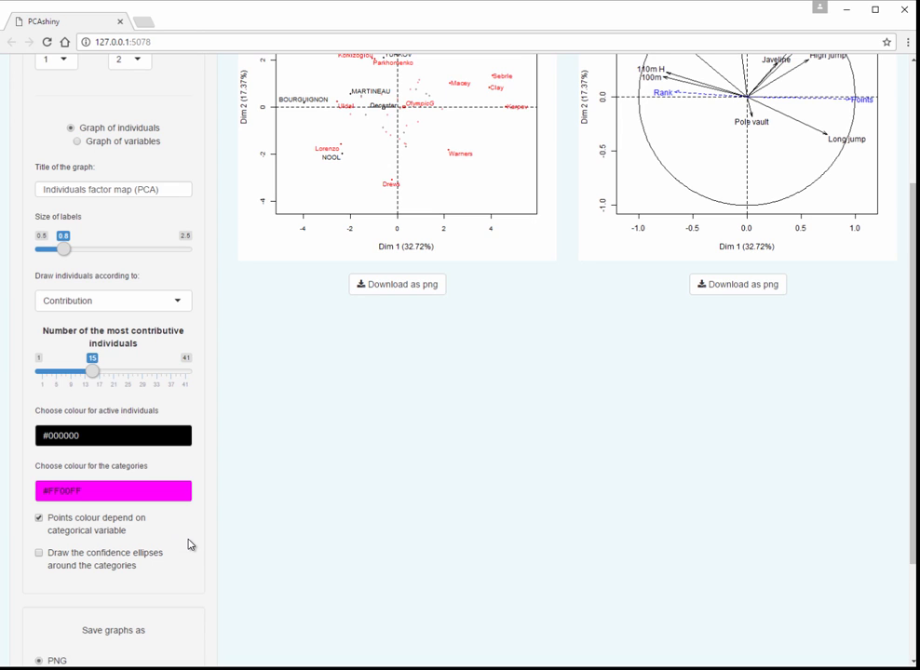
pyautogui.scroll(1, 189, 544)
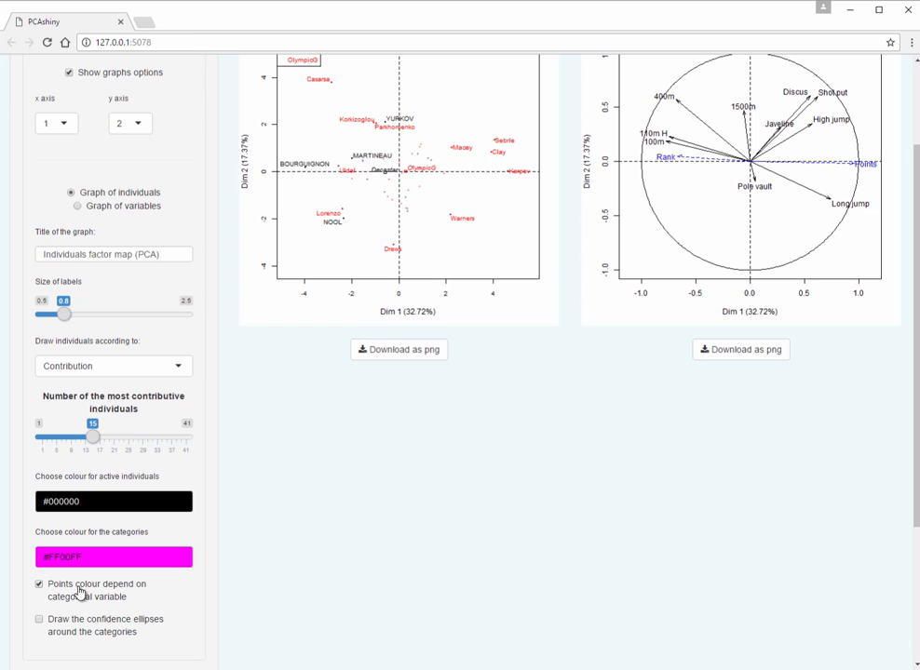
pyautogui.click(40, 624)
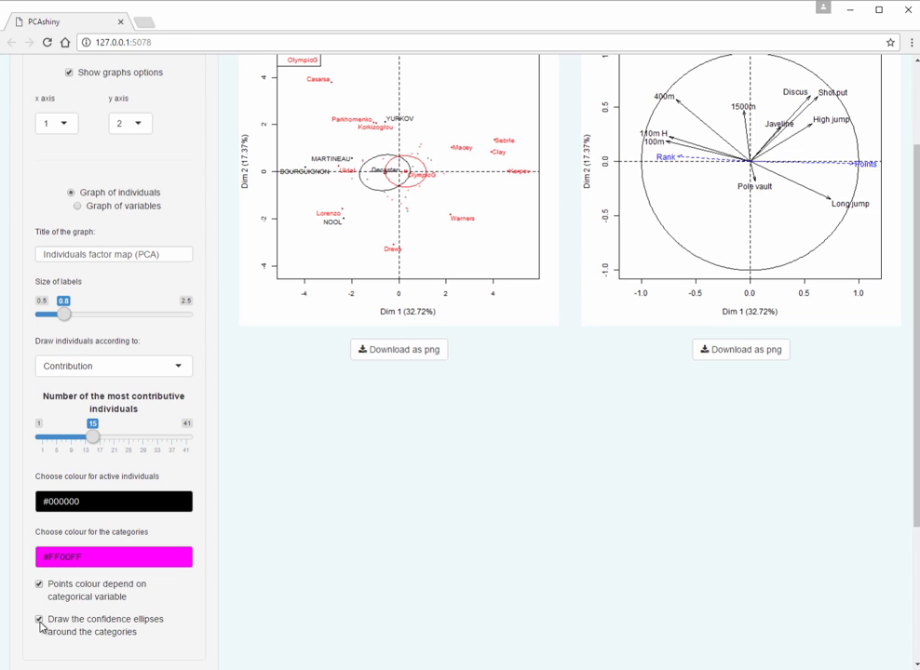
# Step: Switch the graphs options from the graph of individuals to the graph of variables
pyautogui.scroll(-1, 62, 602)
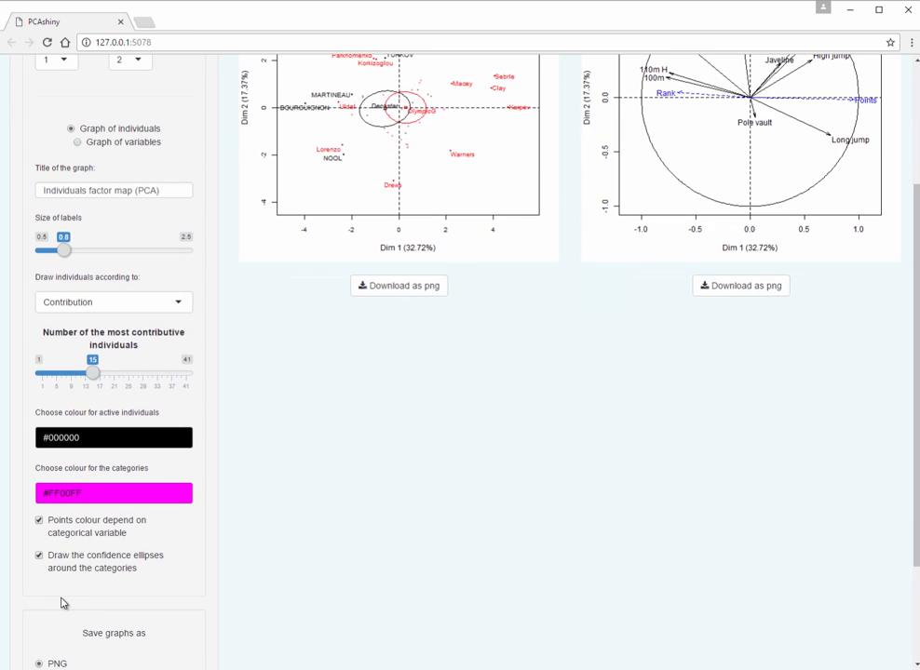
pyautogui.scroll(1, 63, 604)
pyautogui.scroll(1, 62, 603)
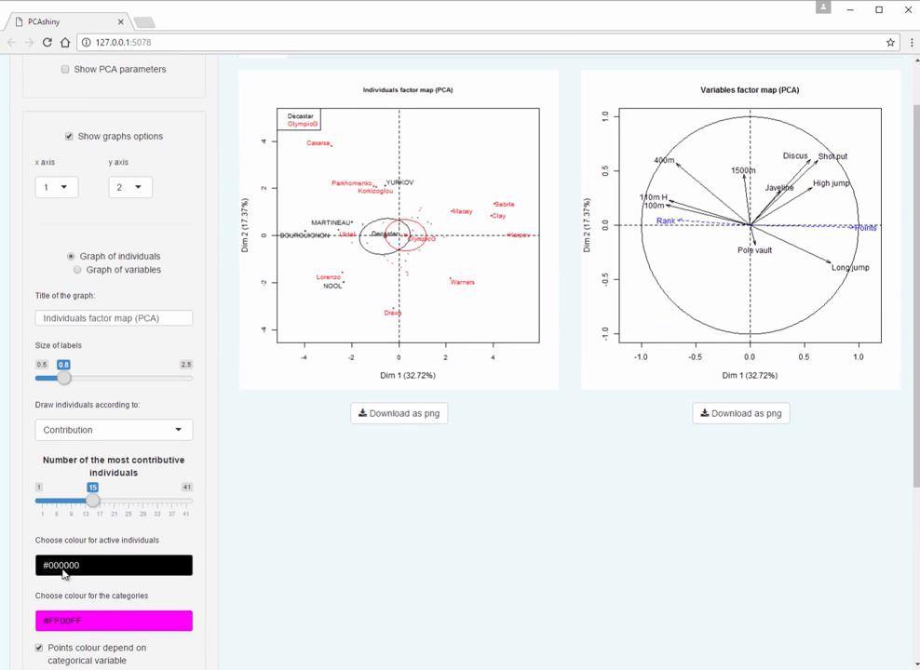
pyautogui.click(97, 276)
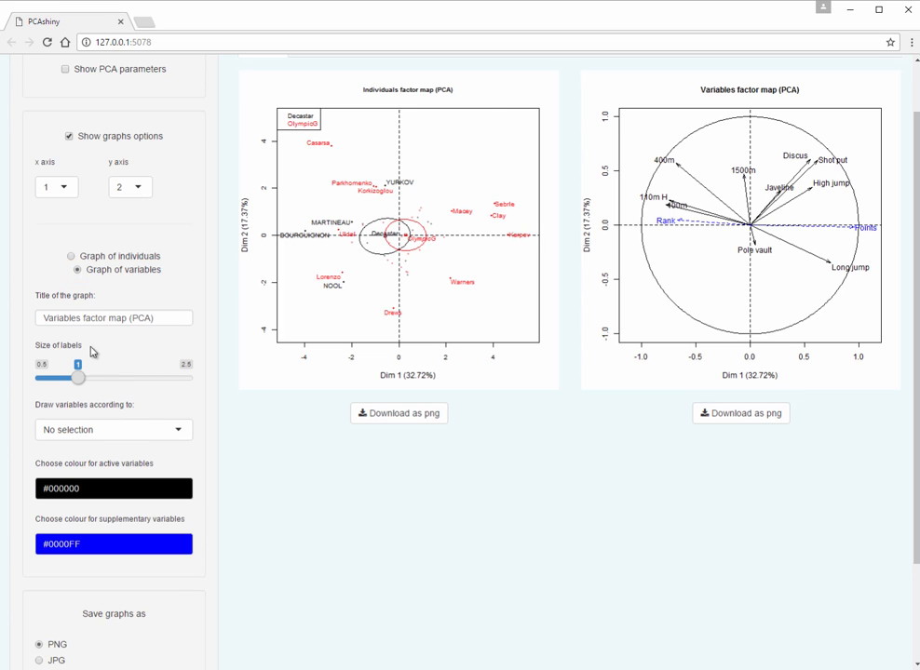
# Step: Draw variables according to Contribution, with the number of most contributive variables set to 5
pyautogui.click(149, 436)
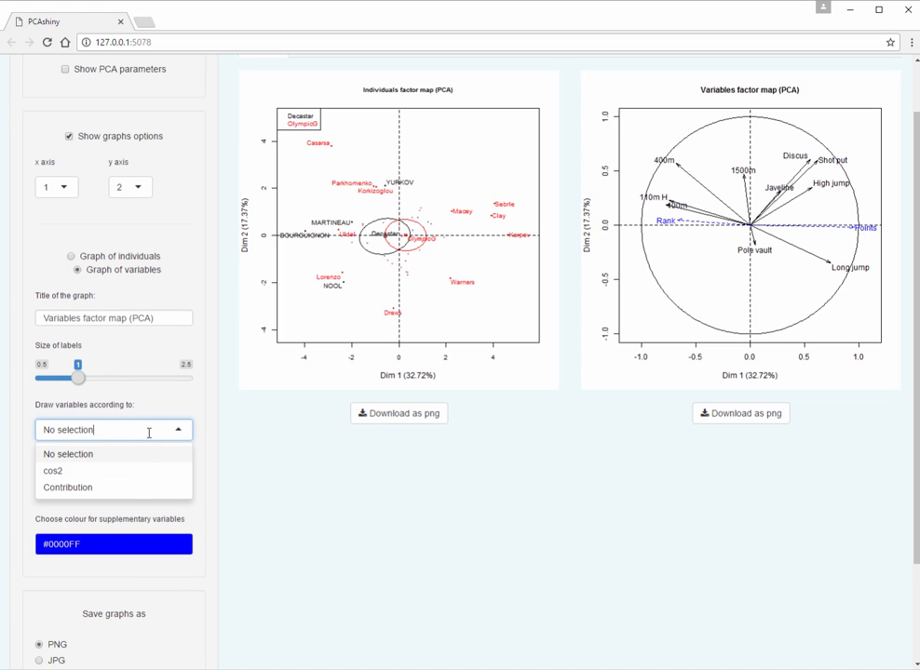
pyautogui.click(101, 489)
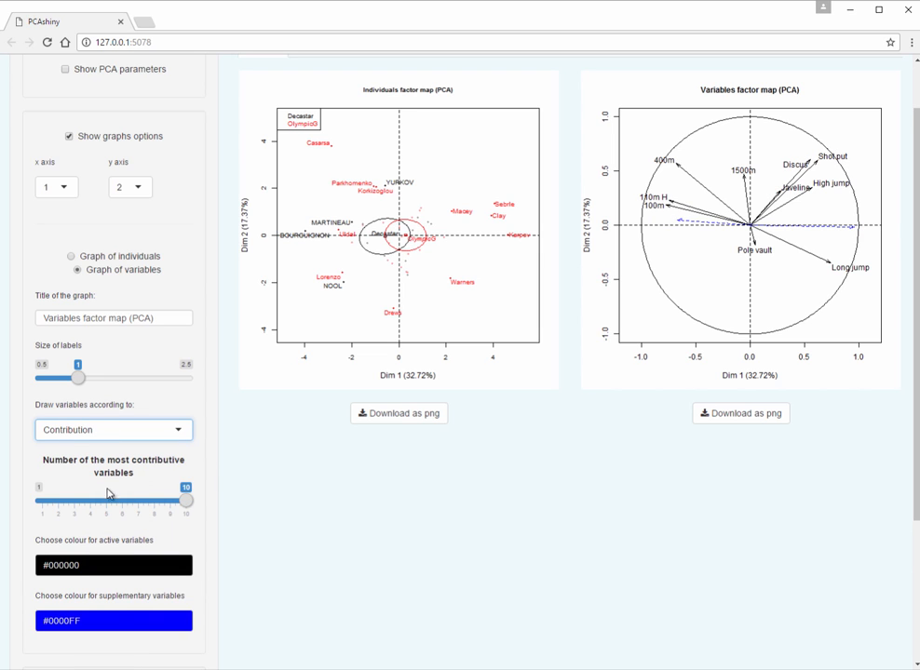
pyautogui.moveTo(185, 504); pyautogui.dragTo(109, 503)
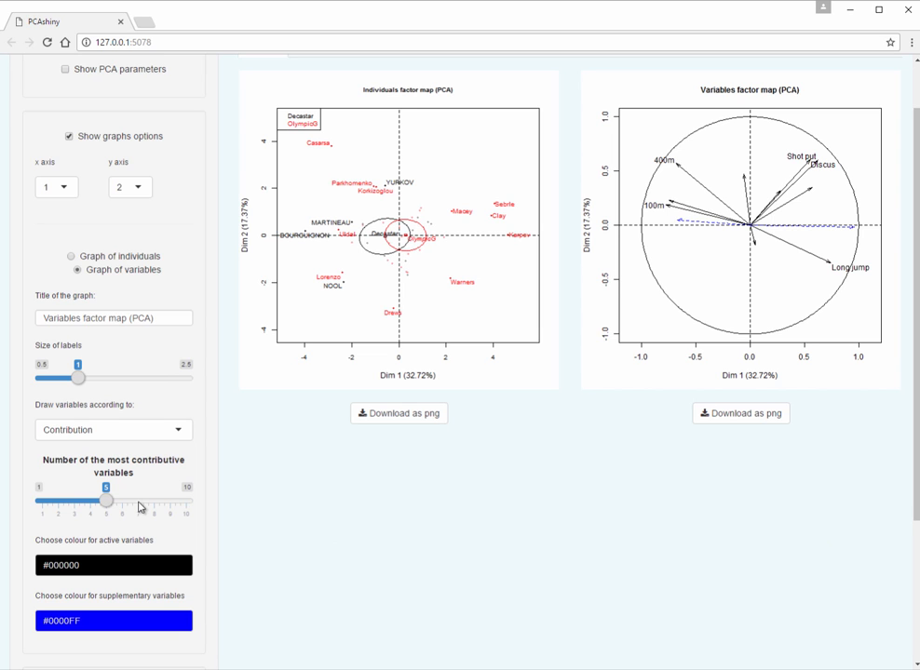
# Step: Hide the graphs options and set the format for saving graphs to JPG
pyautogui.click(101, 137)
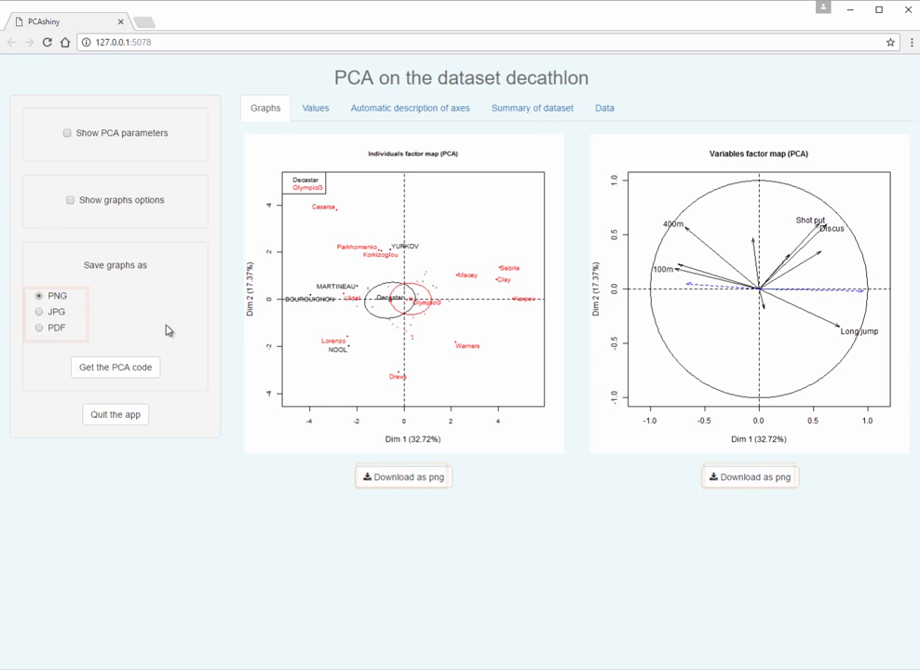
pyautogui.click(39, 311)
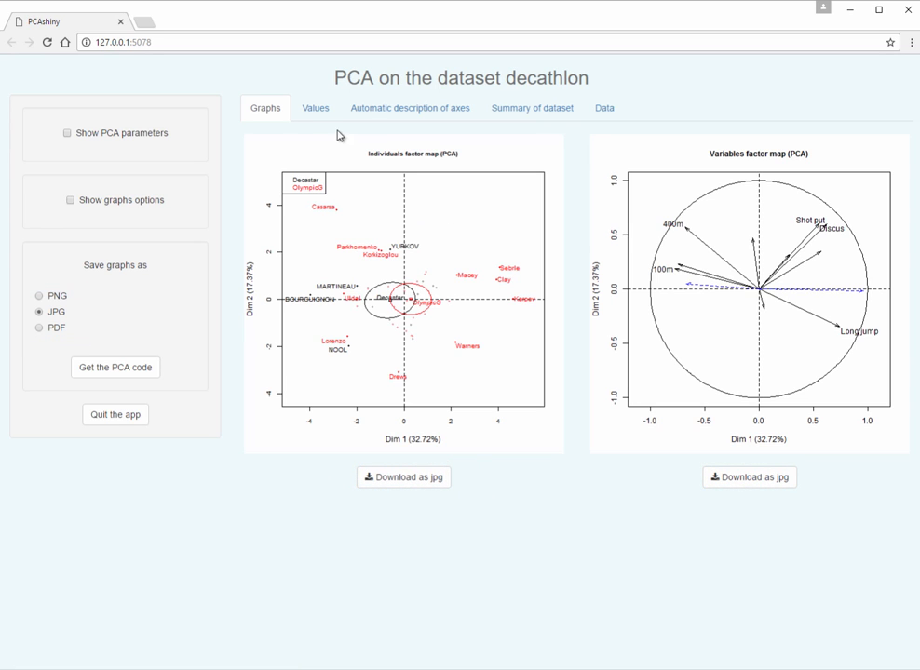
# Step: Show the Eigenvalues output of the PCA and examine its variance table and bar chart
pyautogui.click(319, 110)
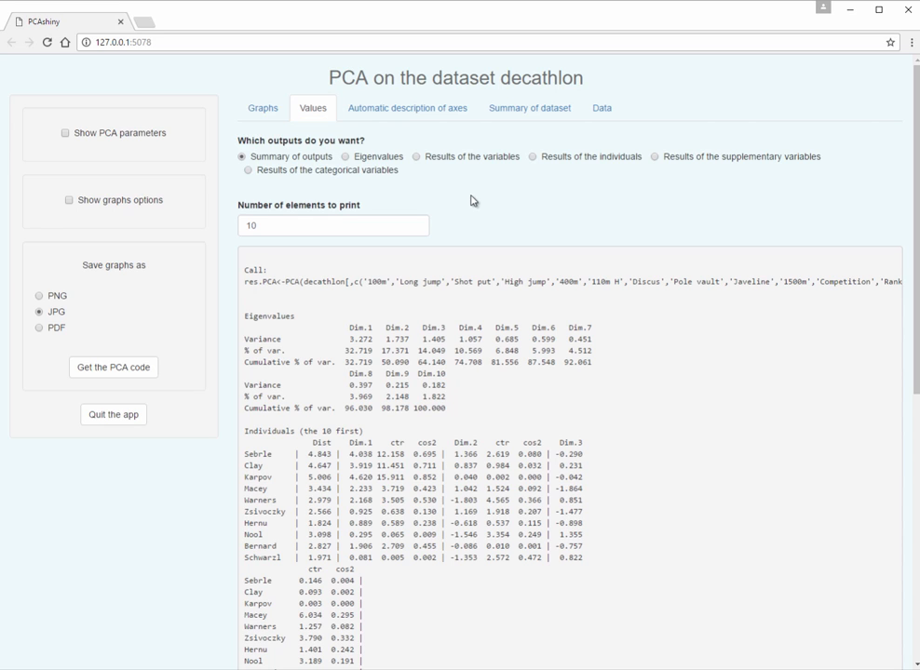
pyautogui.click(390, 161)
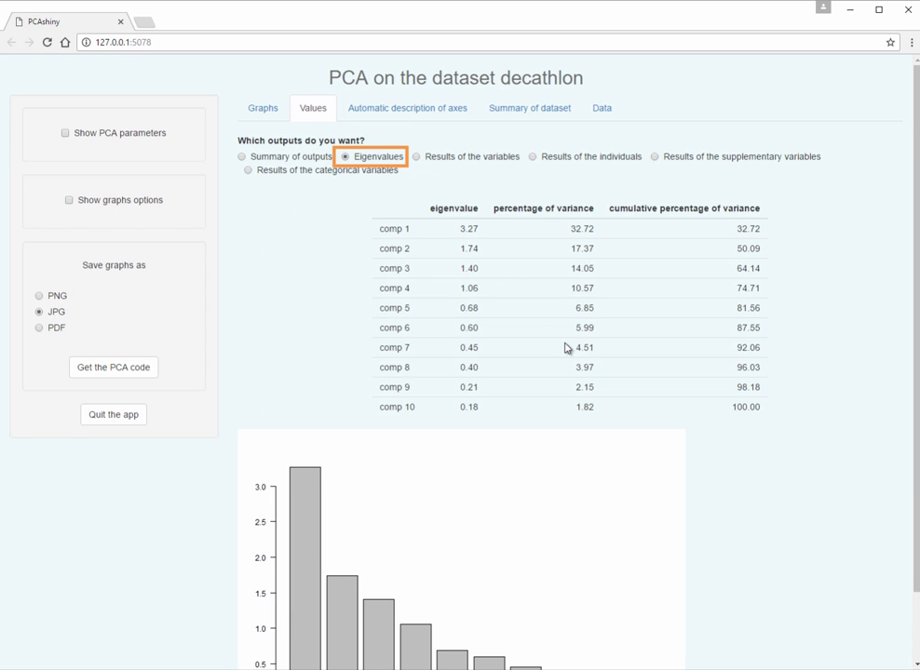
pyautogui.scroll(-2, 567, 349)
pyautogui.scroll(-1, 567, 349)
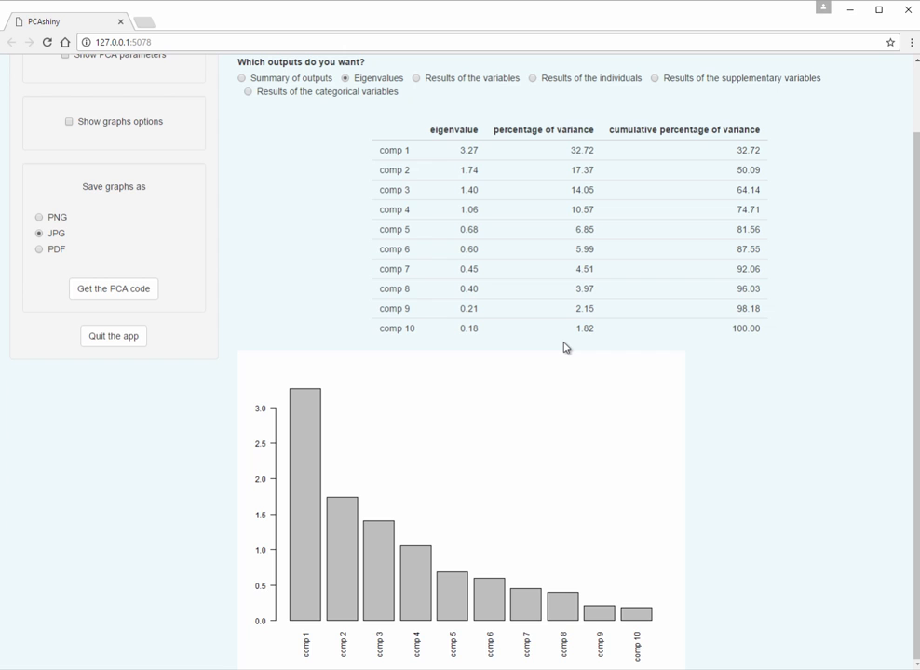
pyautogui.scroll(2, 567, 349)
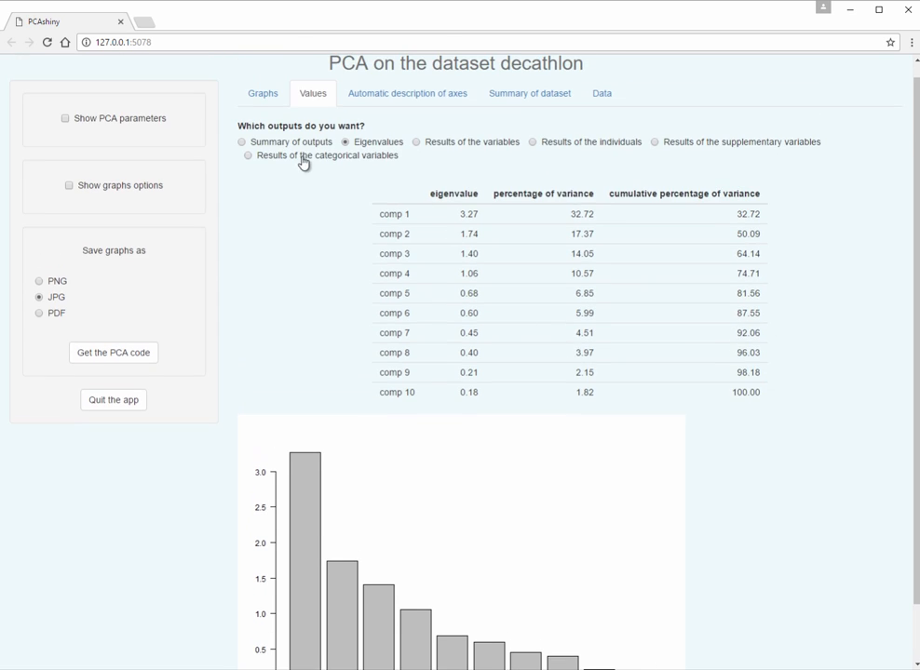
# Step: Return to the Summary of outputs and set the number of elements to print to 5
pyautogui.click(288, 143)
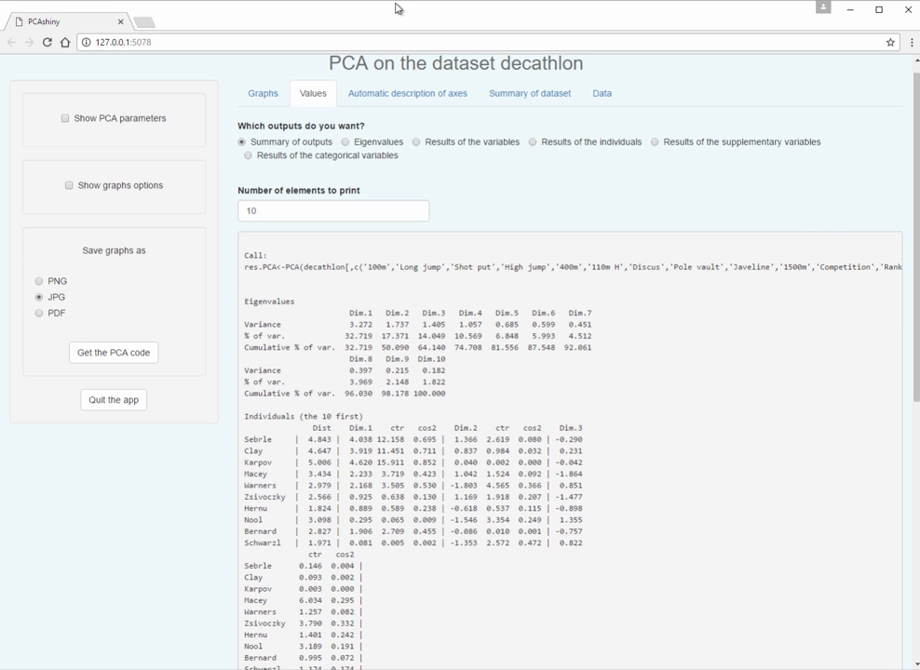
pyautogui.click(275, 209)
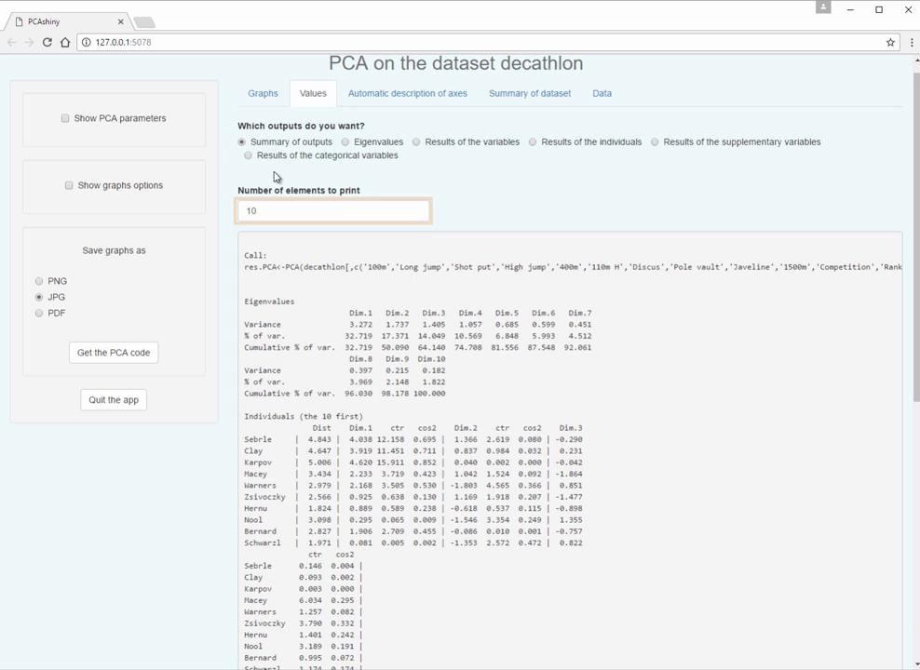
pyautogui.click(416, 214)
pyautogui.click(417, 214)
pyautogui.click(417, 214)
pyautogui.click(417, 214)
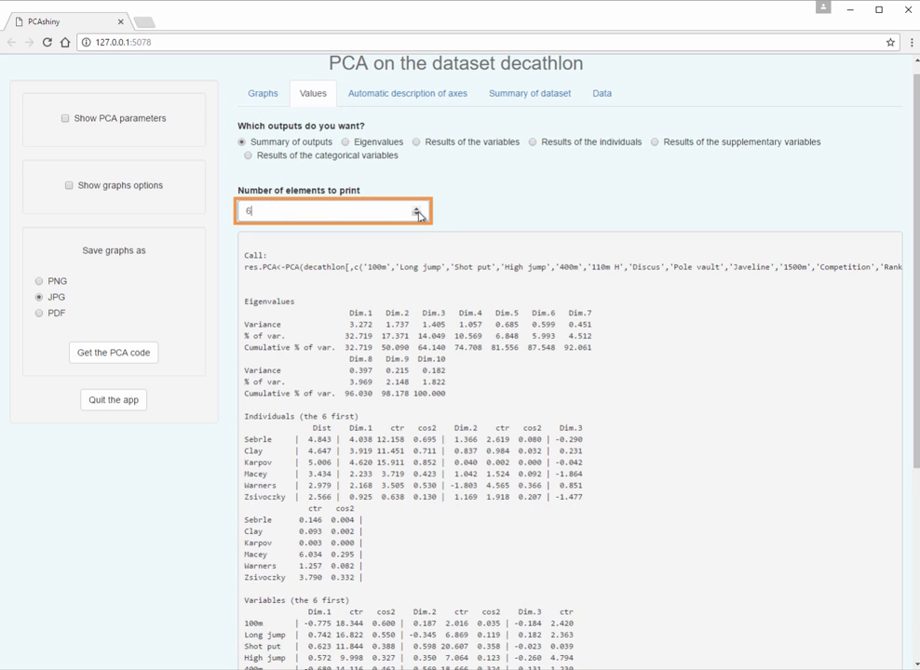
pyautogui.click(417, 214)
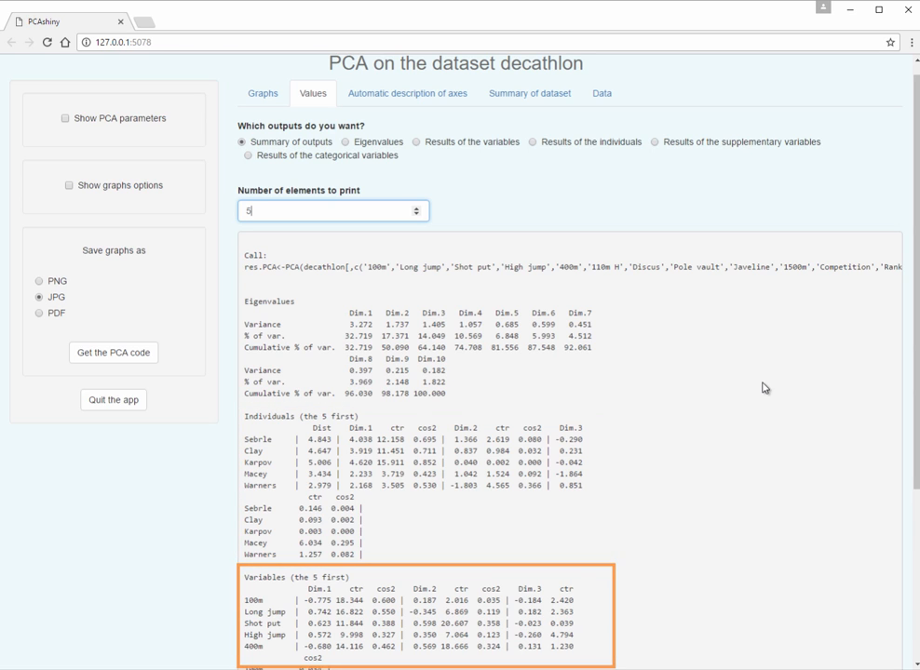
# Step: Read through the summary of outputs, from the individuals down to the supplementary categories
pyautogui.scroll(-1, 764, 387)
pyautogui.scroll(-2, 763, 387)
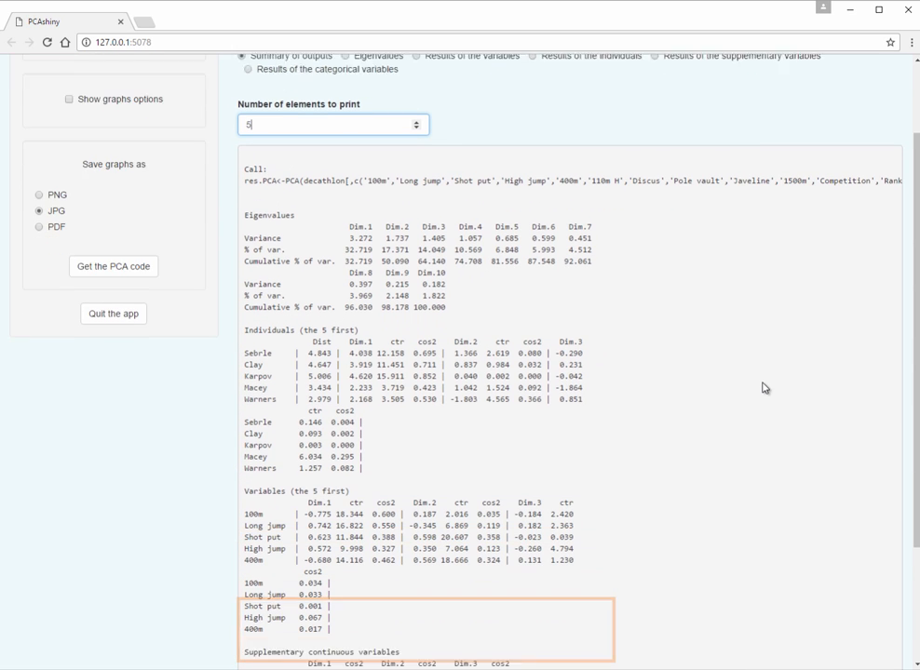
pyautogui.scroll(-2, 763, 387)
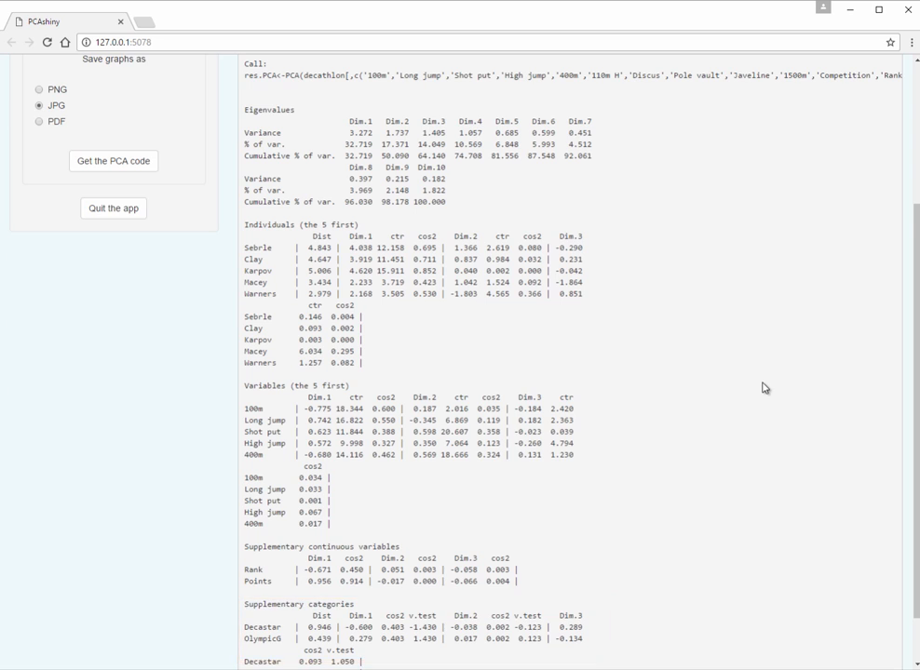
pyautogui.scroll(-1, 764, 387)
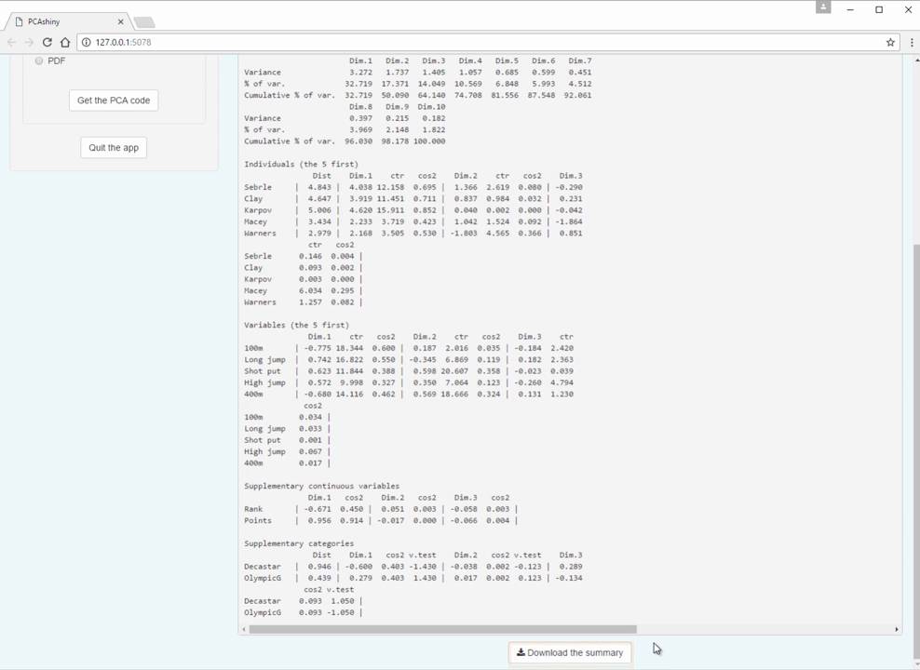
pyautogui.scroll(3, 653, 545)
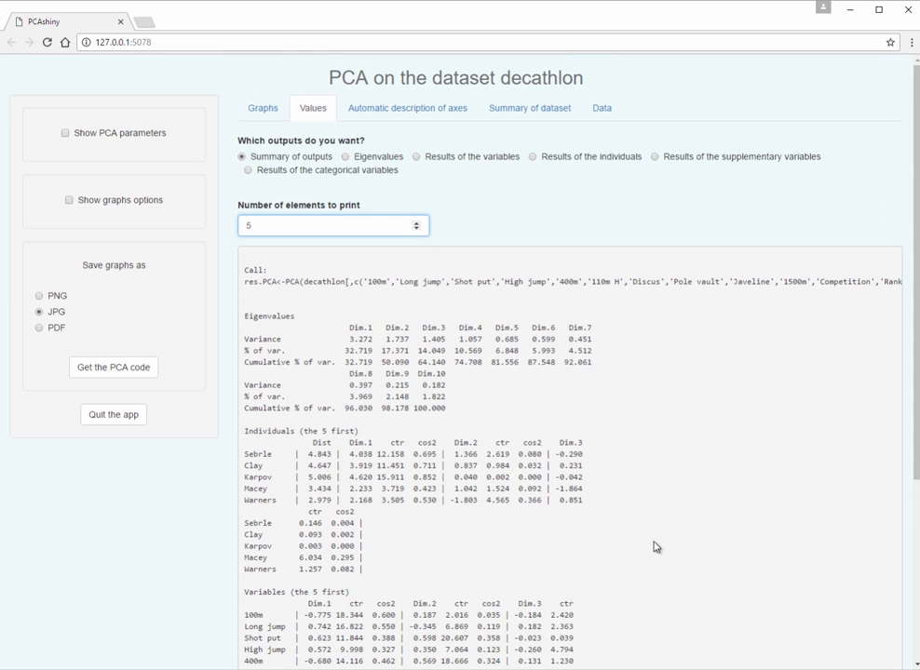
# Step: Examine the automatic description of axes for Dimension 1 and the summary of the dataset with its 100m graphs
pyautogui.click(404, 115)
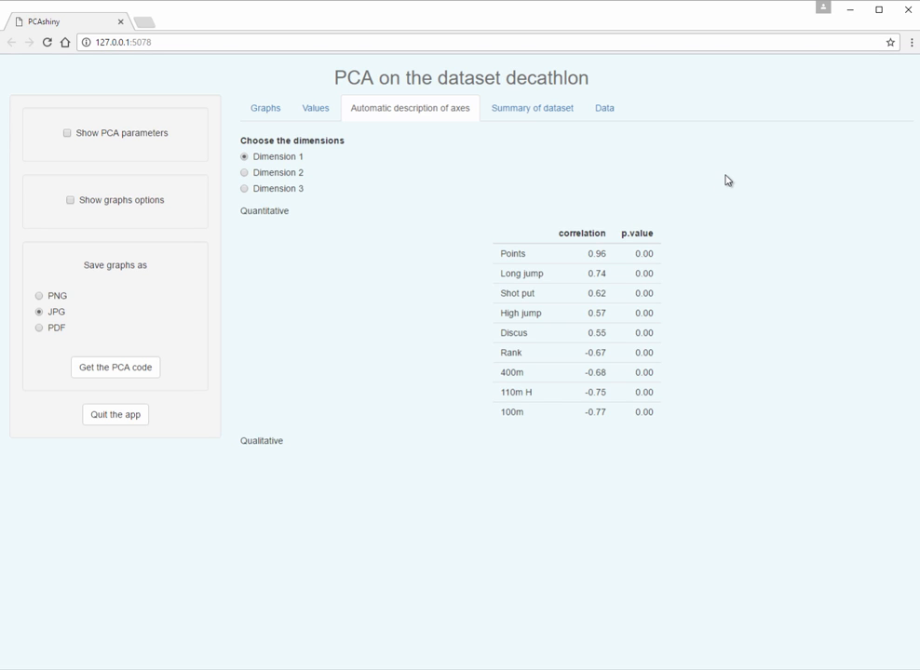
pyautogui.click(562, 117)
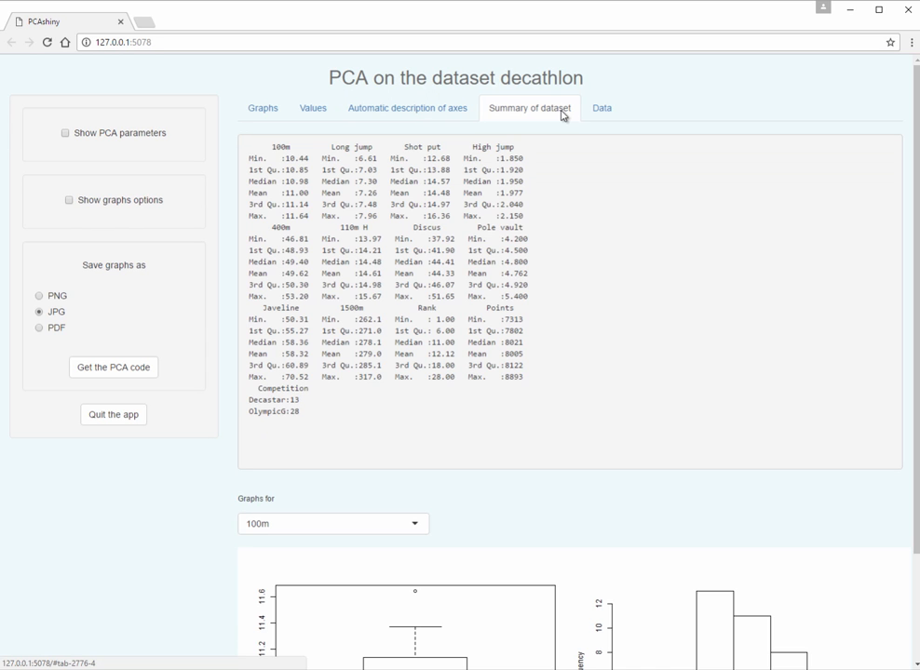
pyautogui.scroll(-2, 612, 249)
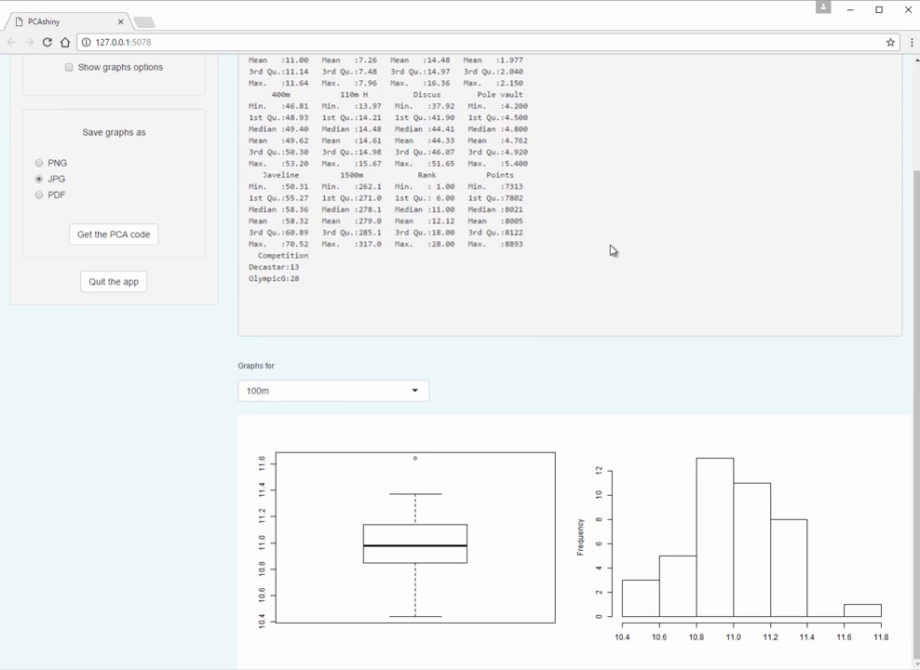
pyautogui.scroll(1, 611, 251)
pyautogui.scroll(2, 611, 250)
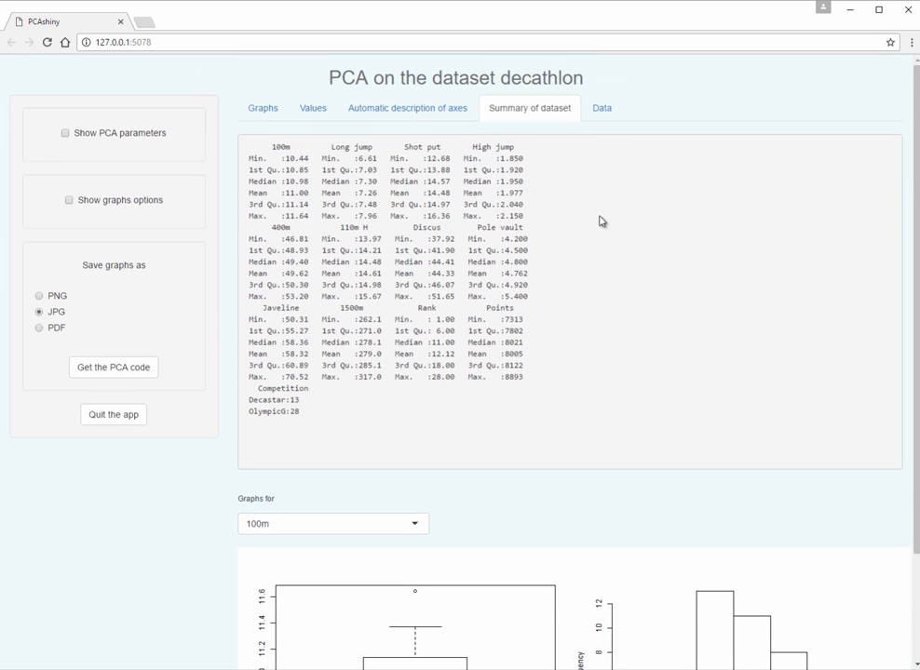
# Step: View the decathlon data table and return to the factor maps
pyautogui.click(605, 117)
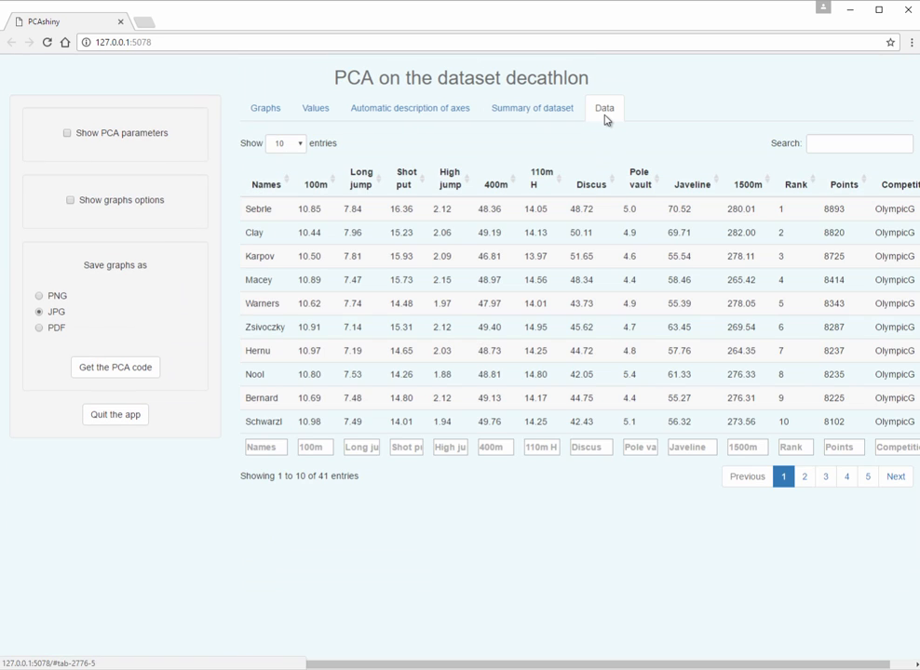
pyautogui.click(266, 110)
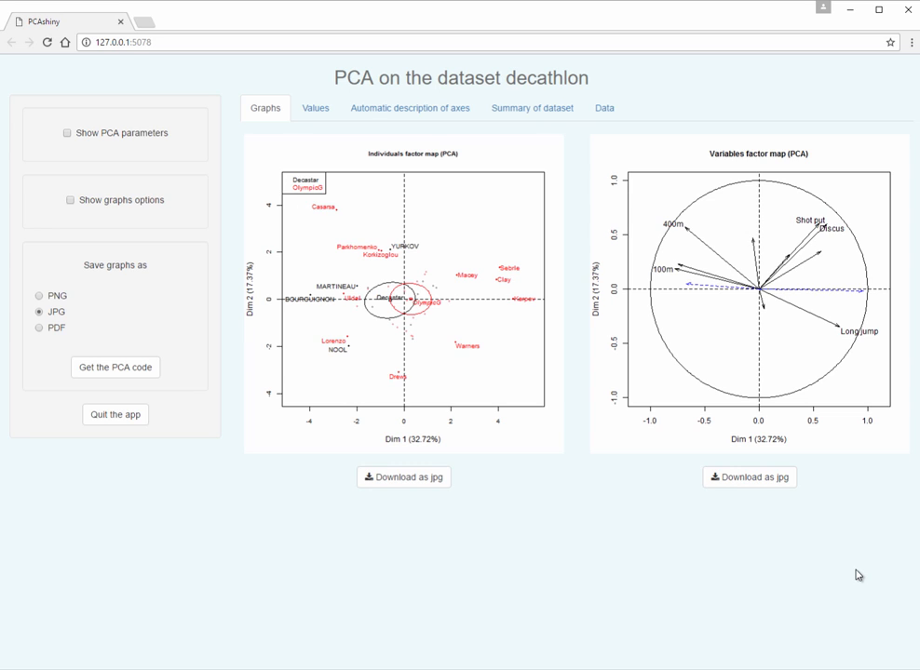
# Step: Quit the PCA app and run the outPCA line of the script in RStudio to print the corresponding code
pyautogui.click(122, 417)
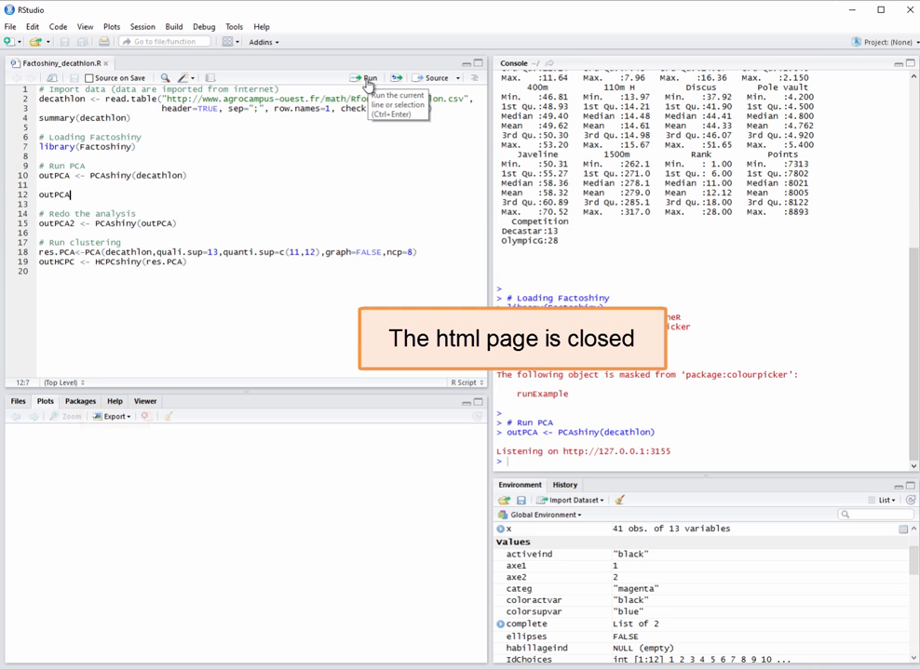
pyautogui.click(367, 80)
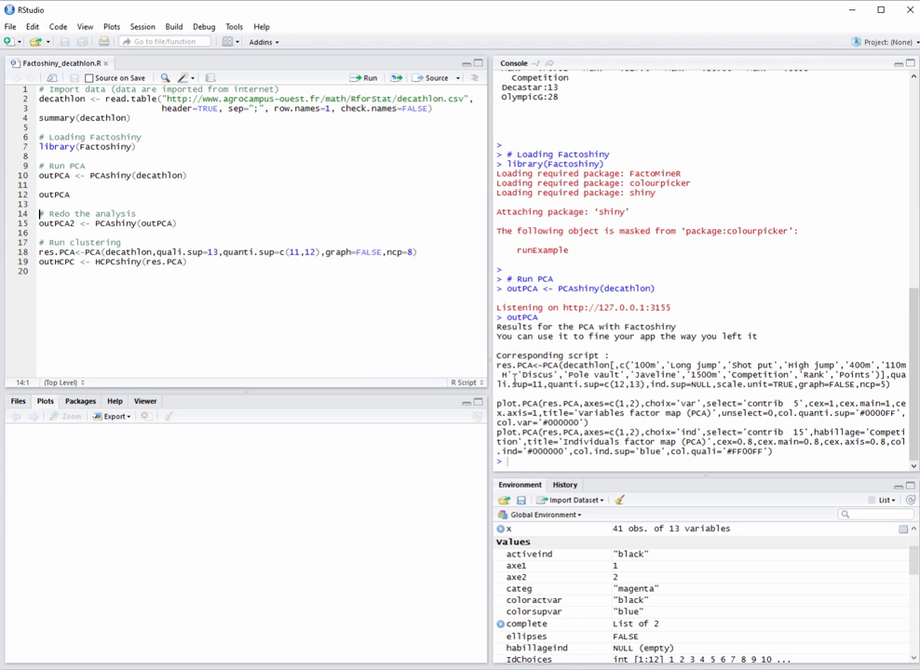
# Step: Copy the PCA and plot.PCA lines of the corresponding script, run them in the console, and go back to the variables factor map plot
pyautogui.moveTo(496, 364); pyautogui.dragTo(774, 452)
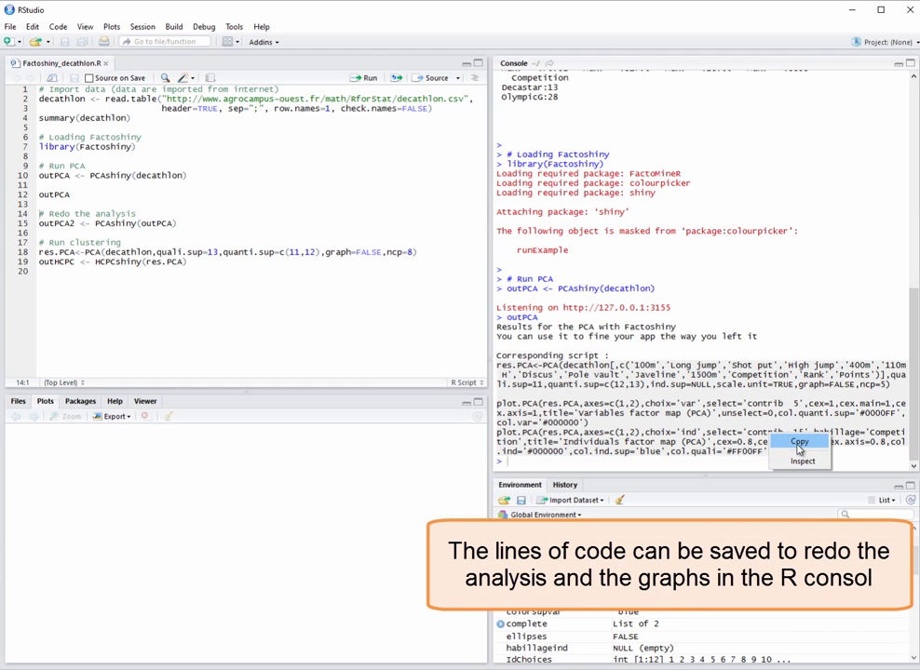
pyautogui.click(798, 442)
pyautogui.click(796, 457)
pyautogui.rightClick(798, 464)
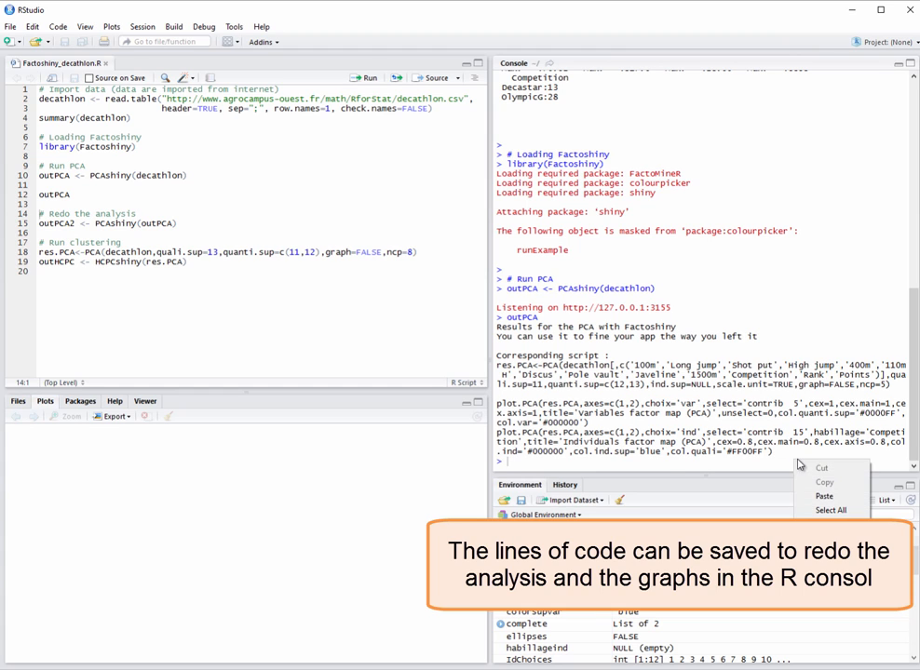
pyautogui.click(824, 495)
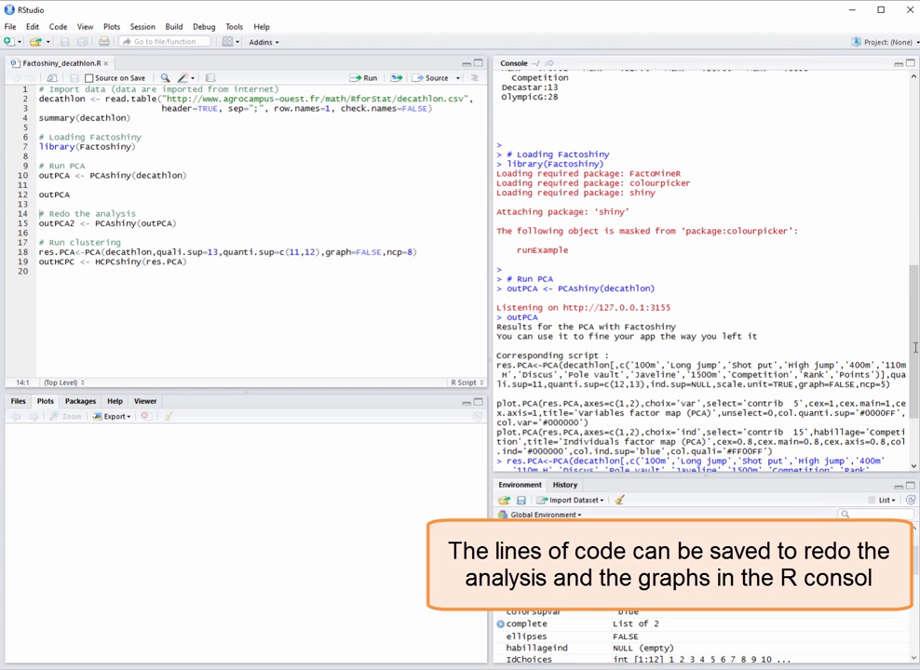
pyautogui.moveTo(915, 347); pyautogui.dragTo(914, 427)
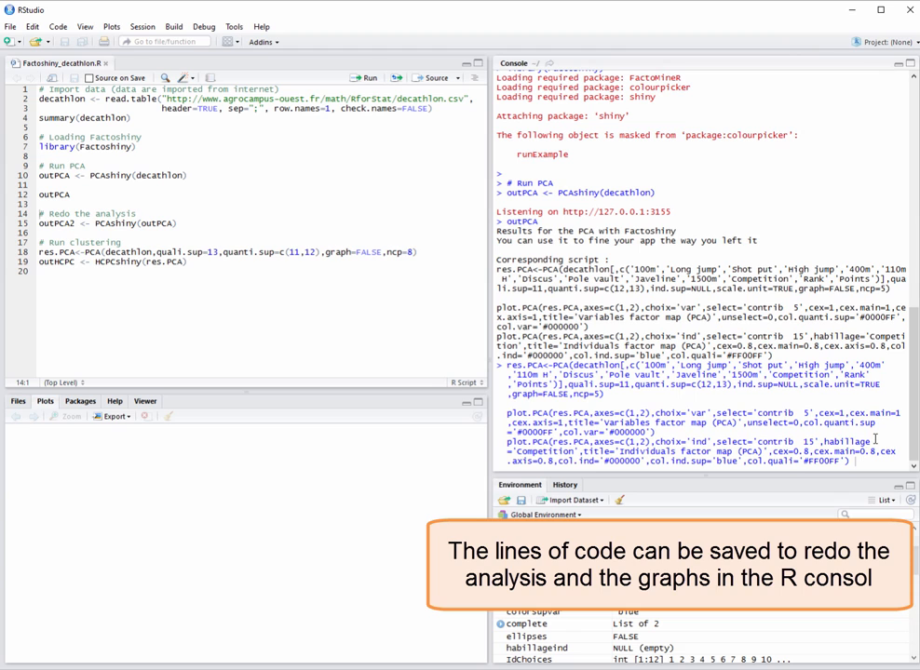
pyautogui.press('Return')
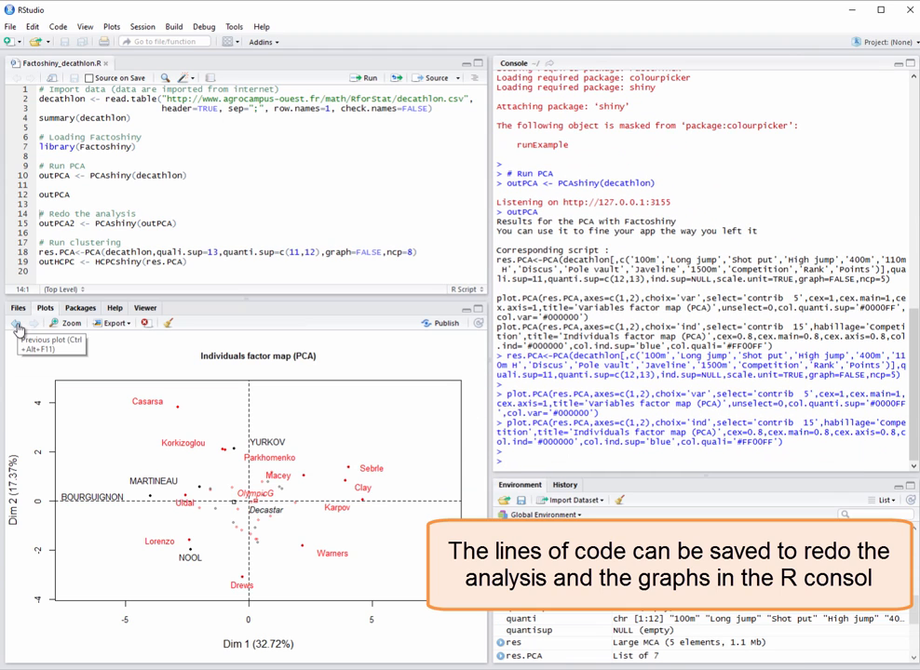
pyautogui.click(18, 329)
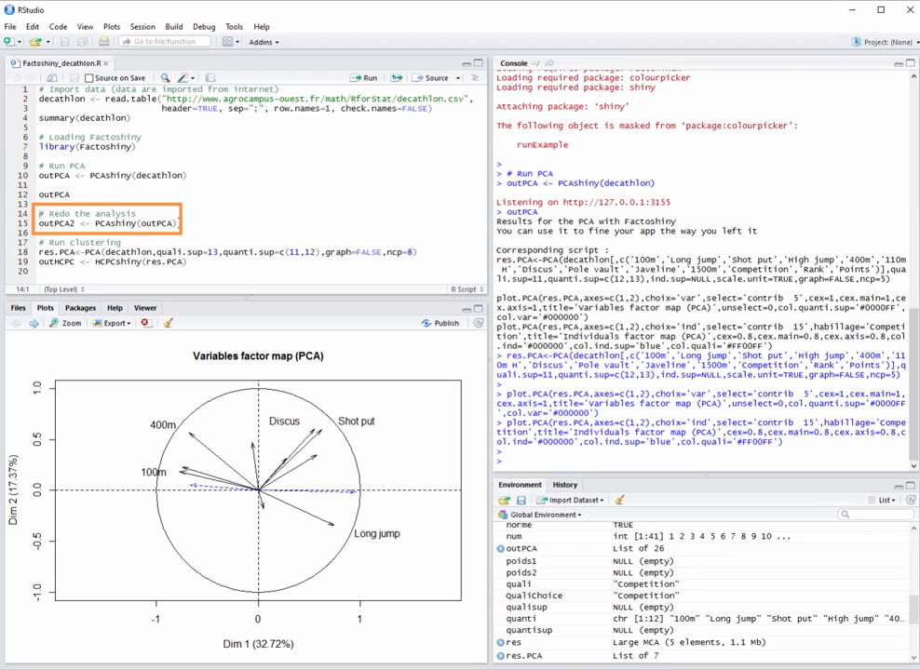
# Step: Run outPCA2 <- PCAshiny(outPCA) to reopen the saved analysis in the browser, and quit the reopened app
pyautogui.click(179, 224)
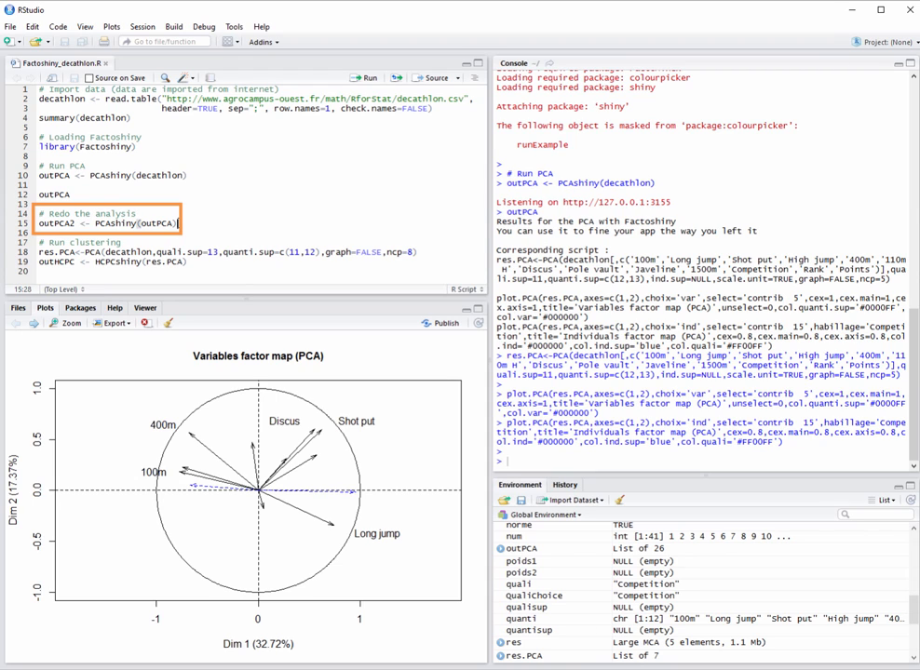
pyautogui.click(371, 78)
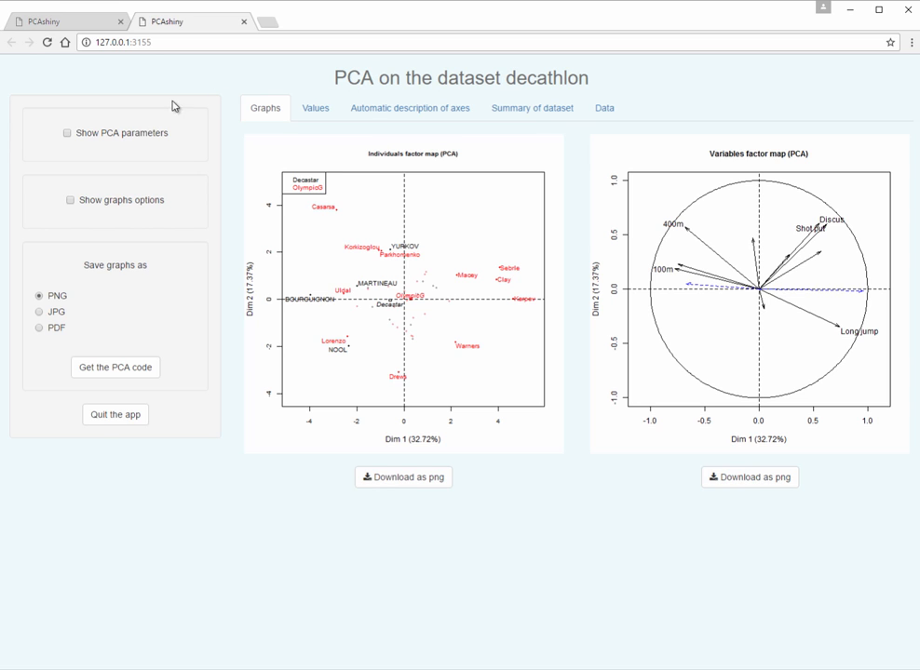
pyautogui.click(104, 416)
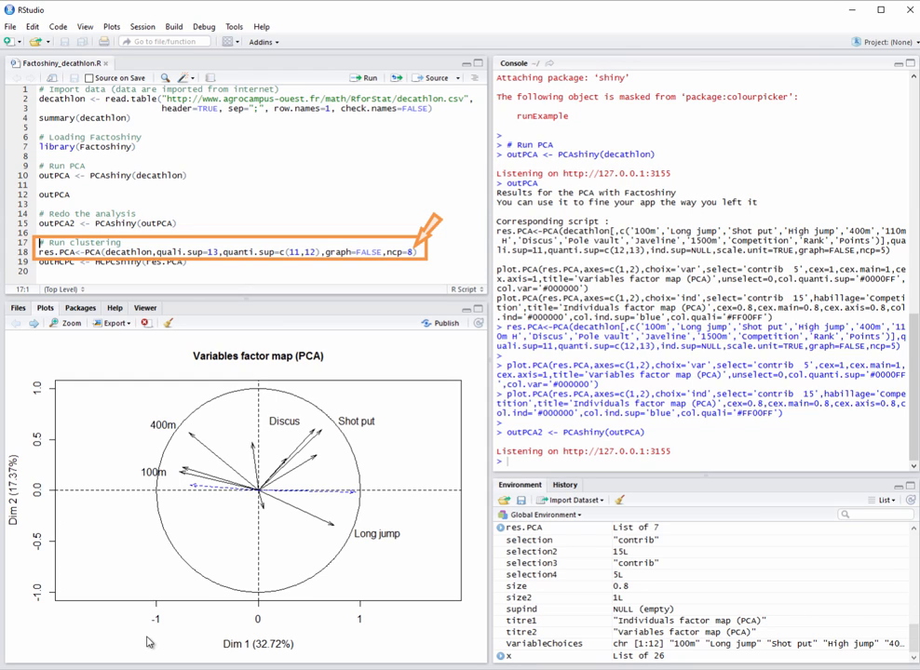
# Step: Run the clustering section's PCA line on decathlon with quali.sup=13, quanti.sup=c(11,12), graph=FALSE and ncp=8
pyautogui.click(361, 80)
pyautogui.click(363, 80)
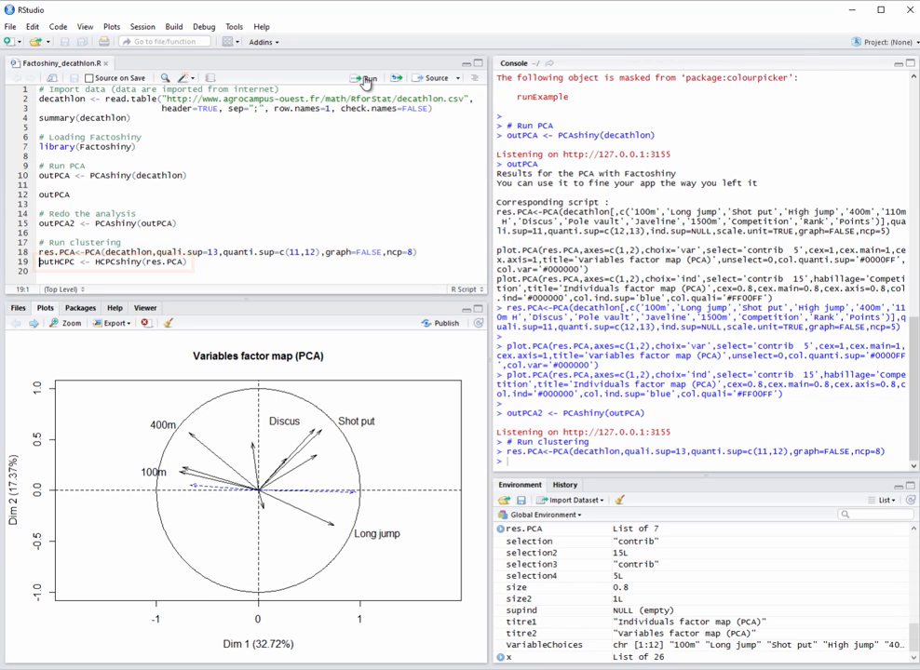
# Step: Run outHCPC <- HCPCshiny(res.PCA) to open the clustering app, and review its HCPC parameters with the number of clusters set to 4
pyautogui.click(366, 79)
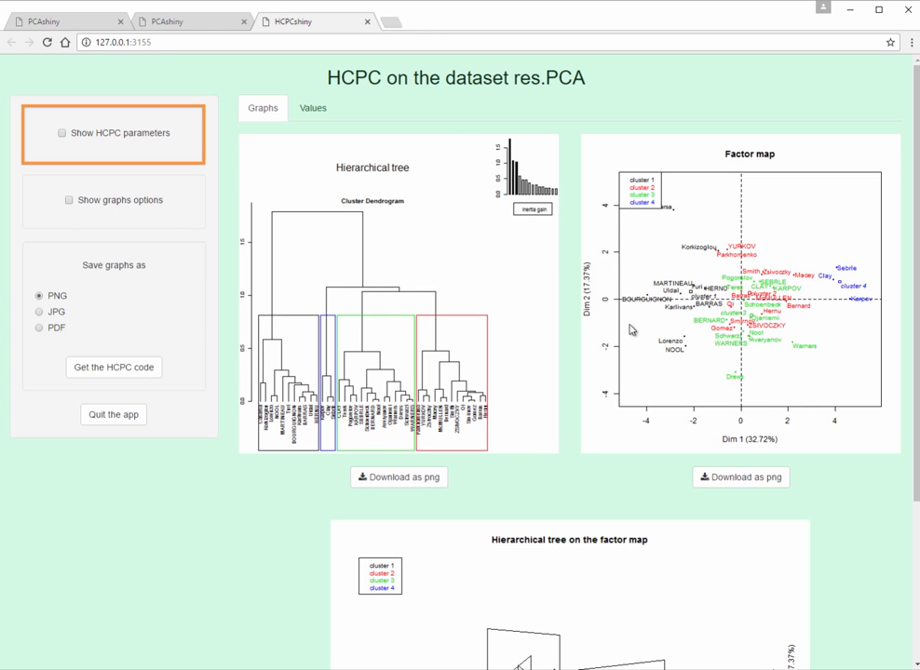
pyautogui.click(162, 140)
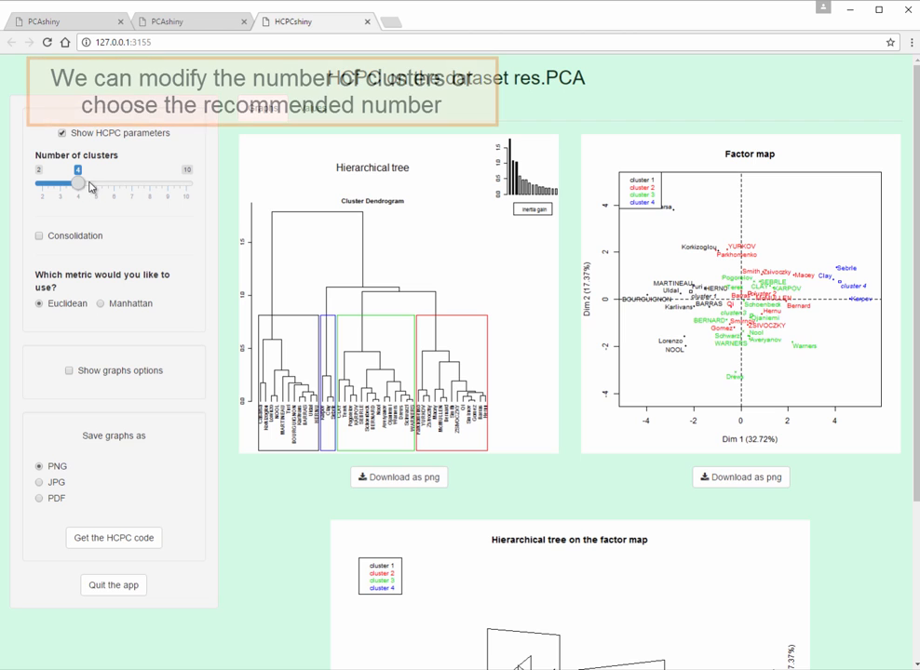
pyautogui.moveTo(82, 187)
pyautogui.mouseDown()
pyautogui.moveTo(94, 187)
pyautogui.moveTo(82, 188)
pyautogui.mouseUp()
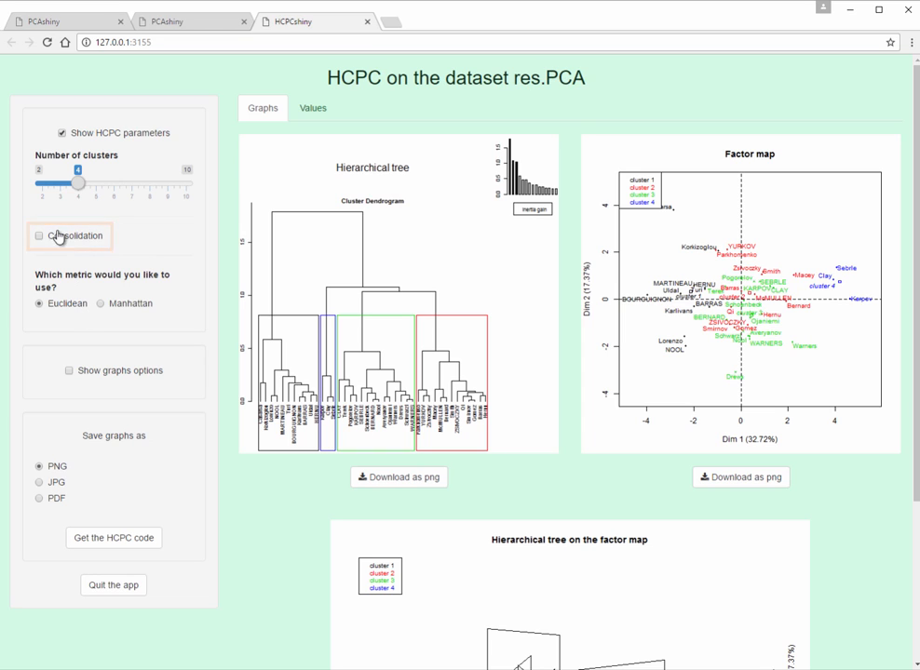
pyautogui.click(136, 137)
# Step: In the graph options, choose the 3D plot to modify and turn on its individuals' names and the centers of clusters
pyautogui.scroll(-3, 121, 93)
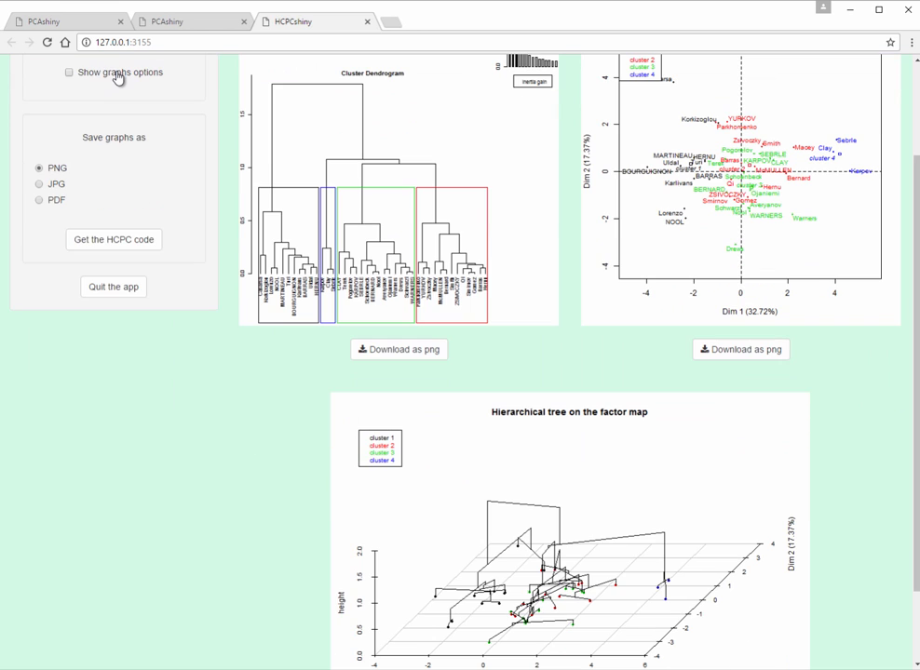
pyautogui.click(118, 78)
pyautogui.click(71, 218)
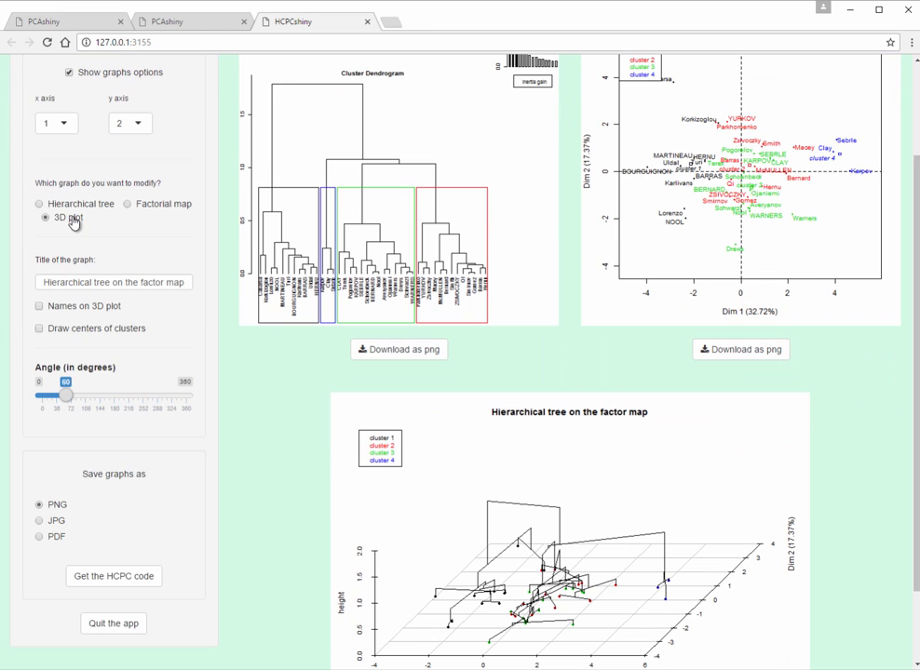
pyautogui.click(114, 315)
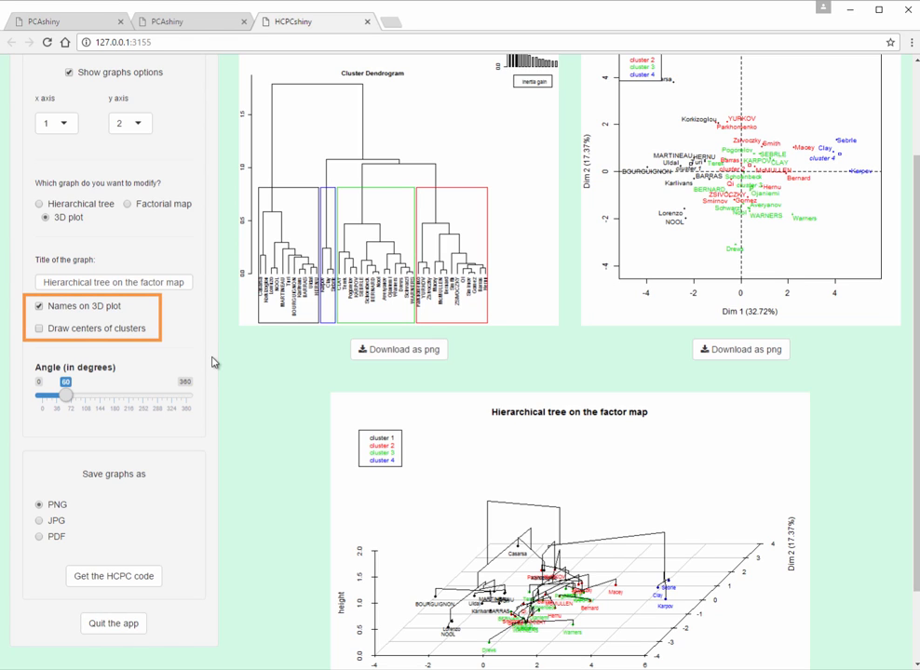
pyautogui.click(78, 329)
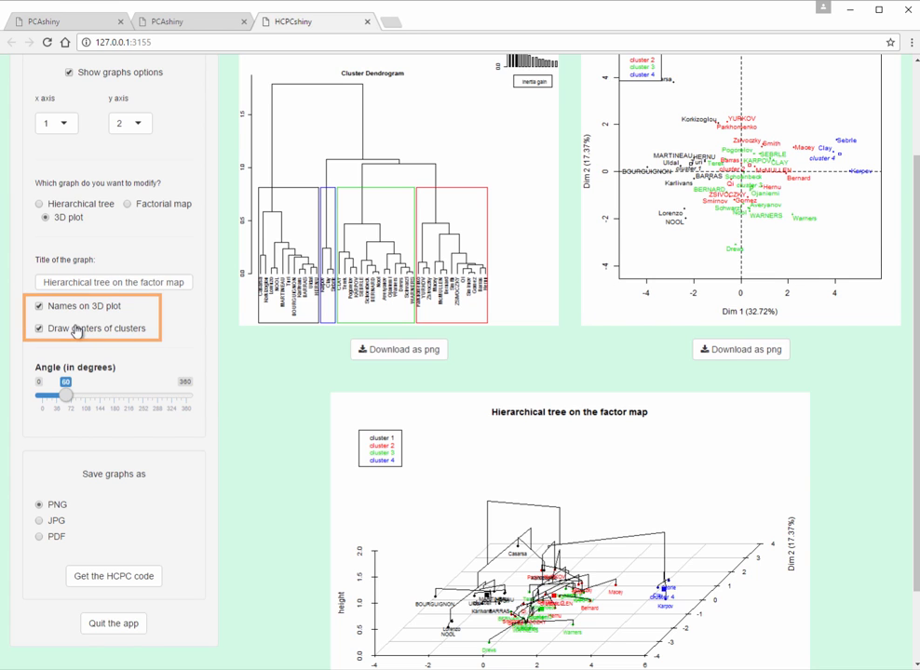
# Step: Review the clustering values for the description of classes by variables, by axes and the parangons, and return to the graphs
pyautogui.scroll(3, 203, 396)
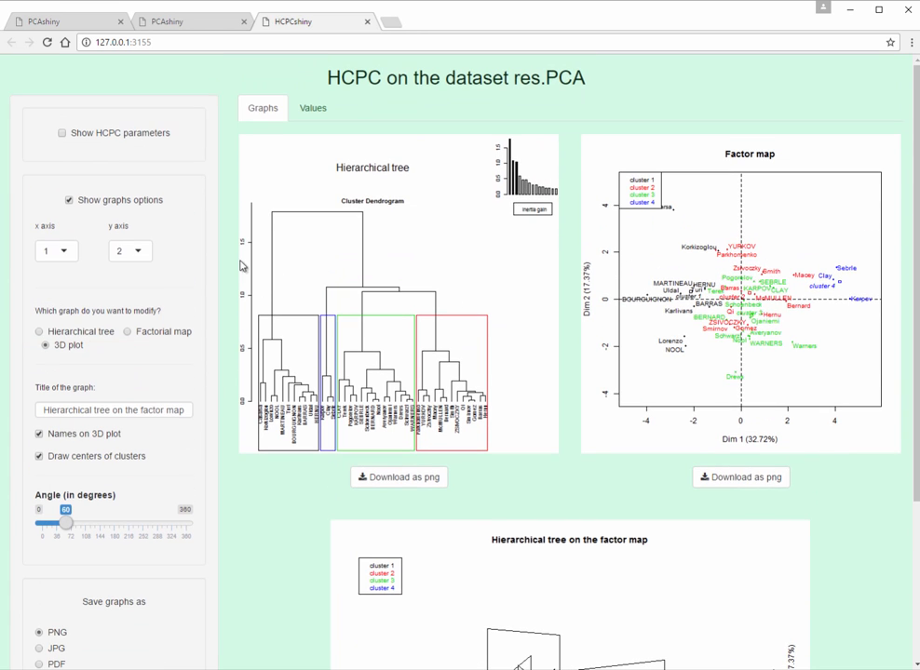
pyautogui.click(315, 118)
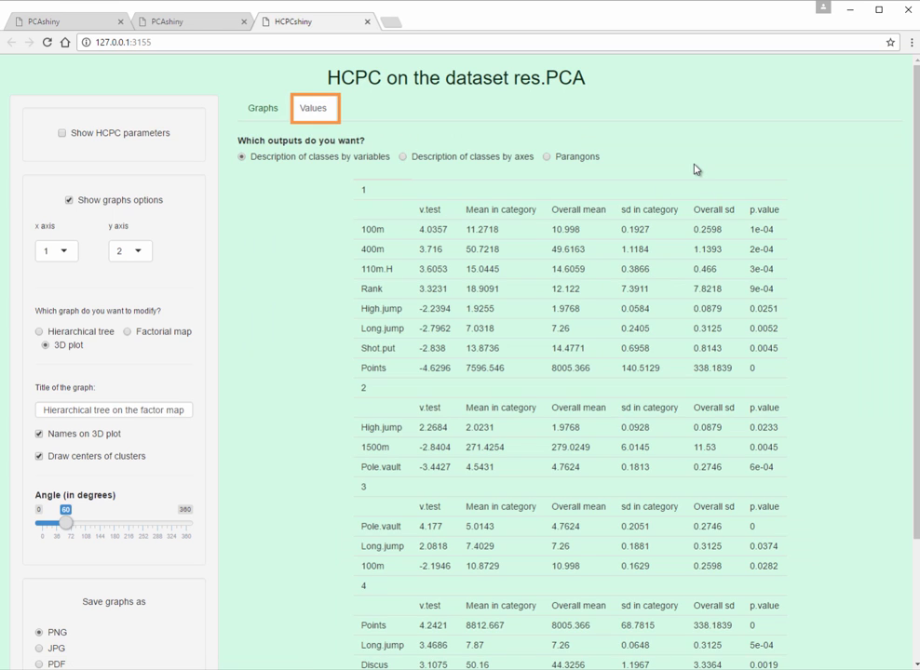
pyautogui.click(466, 165)
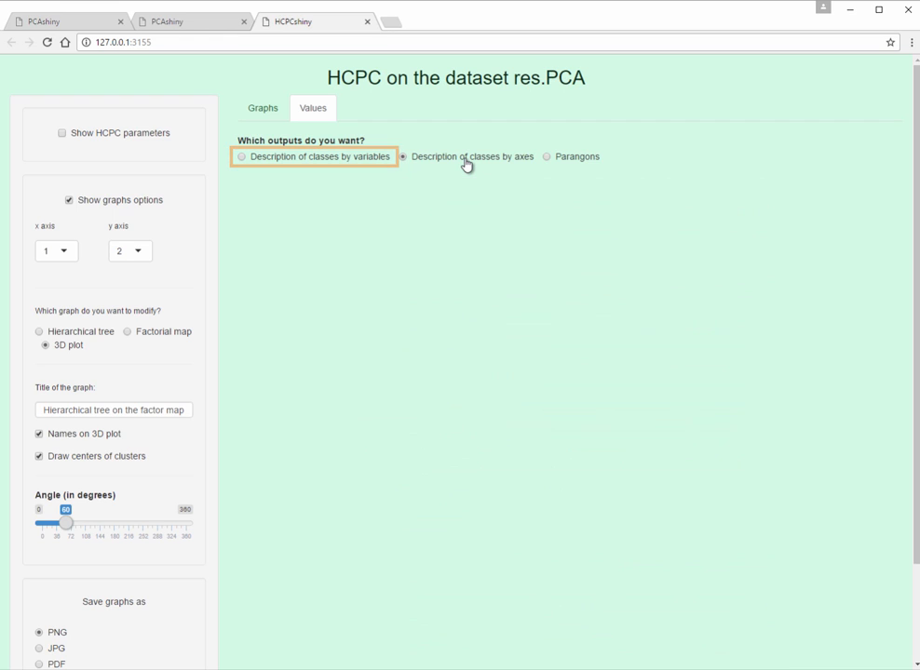
pyautogui.click(591, 164)
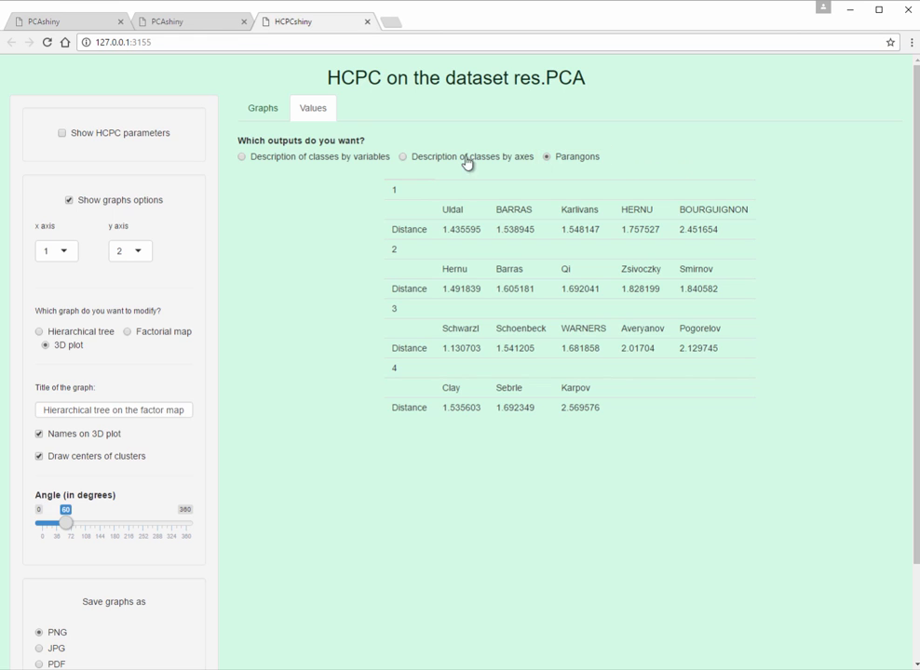
pyautogui.click(264, 121)
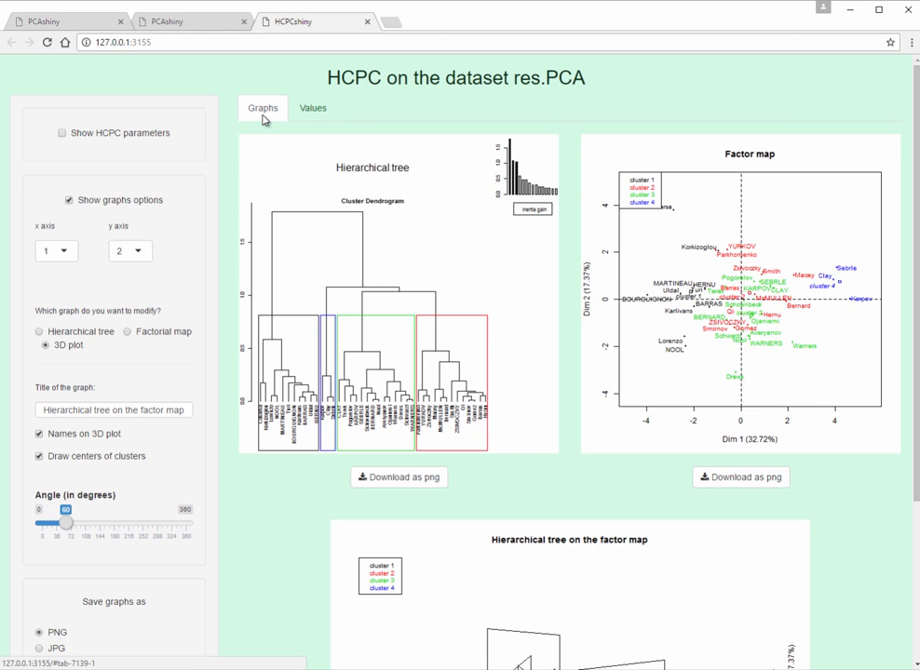
# Step: Hide the graph options, quit the HCPC app and switch back to RStudio
pyautogui.click(140, 201)
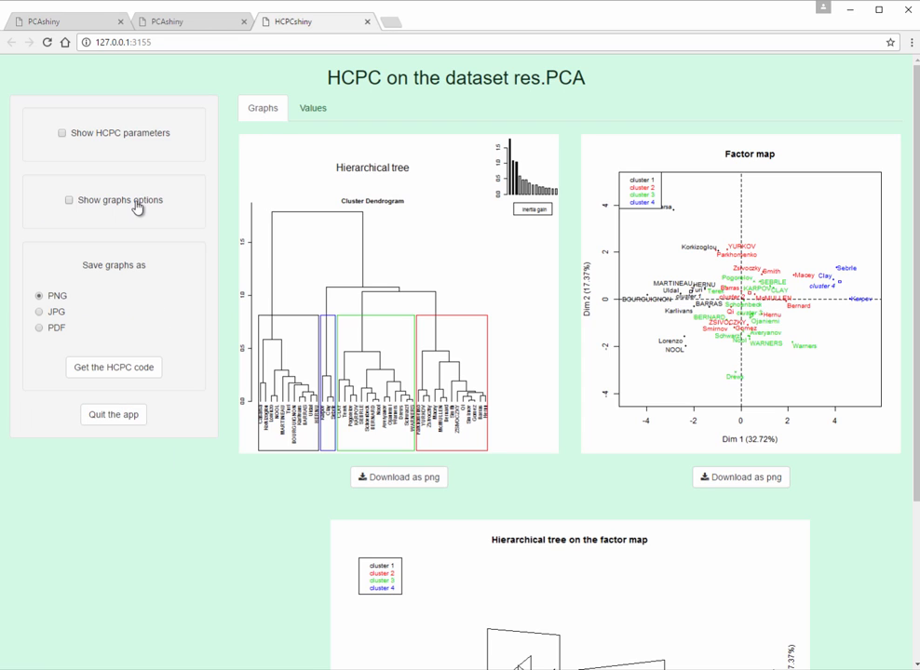
pyautogui.click(114, 415)
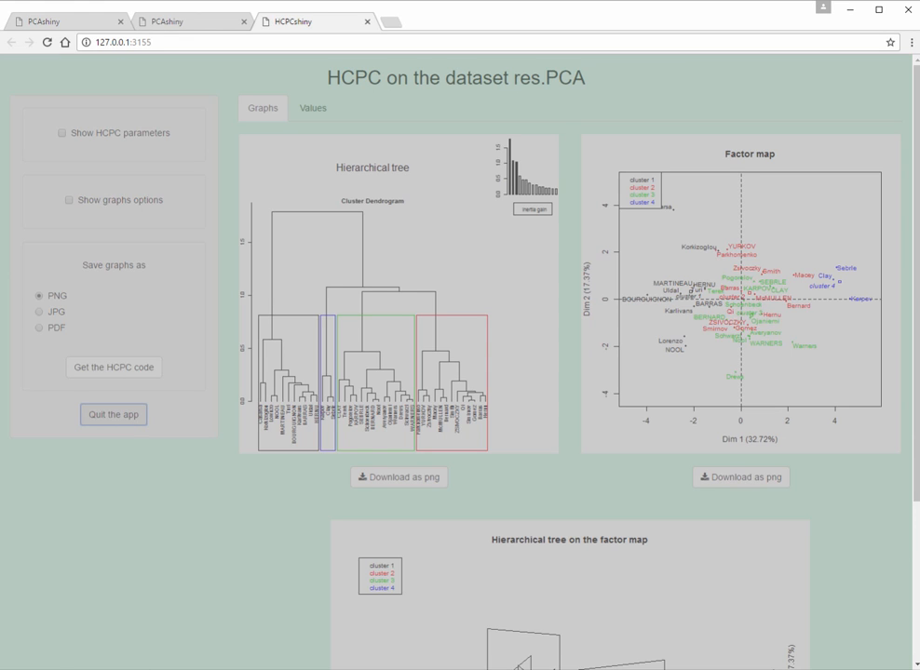
pyautogui.click(117, 669)
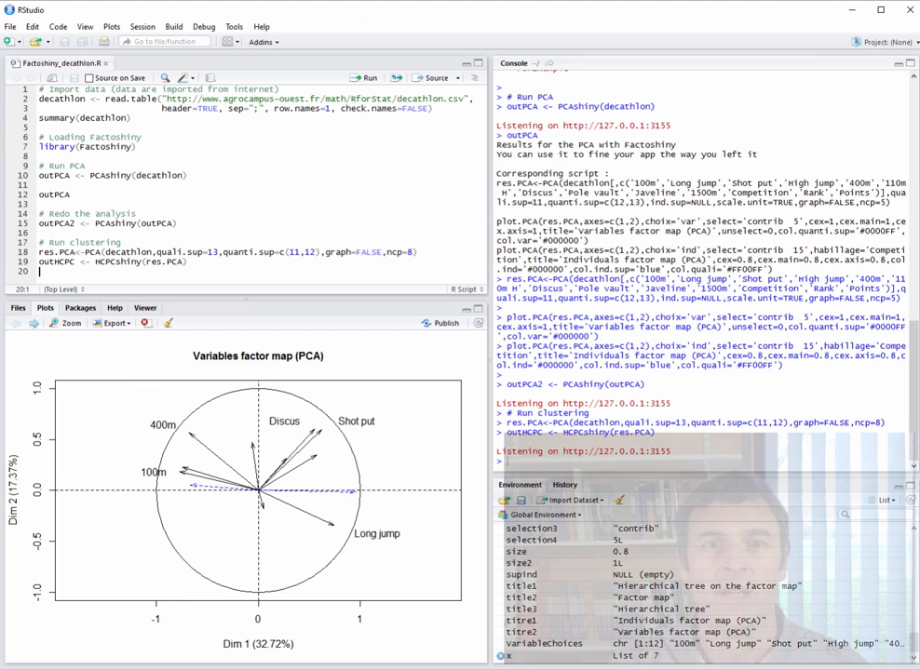